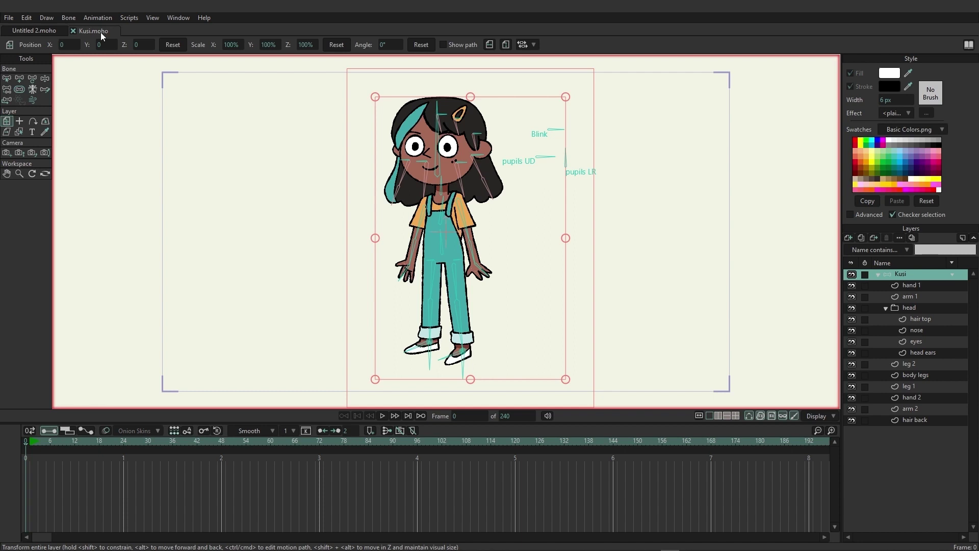
Step: In the Untitled 2.moho document, choose the Oval shape and set the fill colour to light blue 4AADD2
{"action": "left_click", "coordinate": [41, 29]}
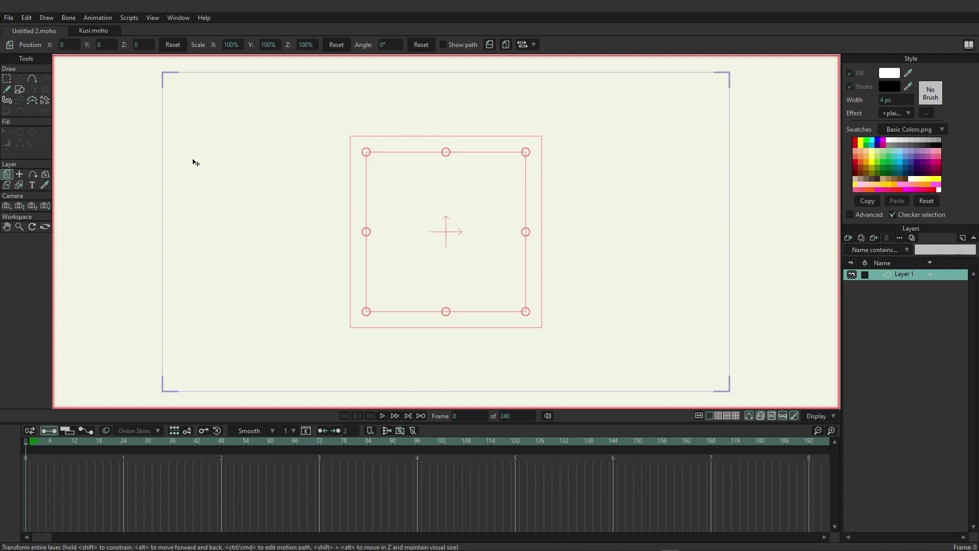
{"action": "left_click", "coordinate": [20, 90]}
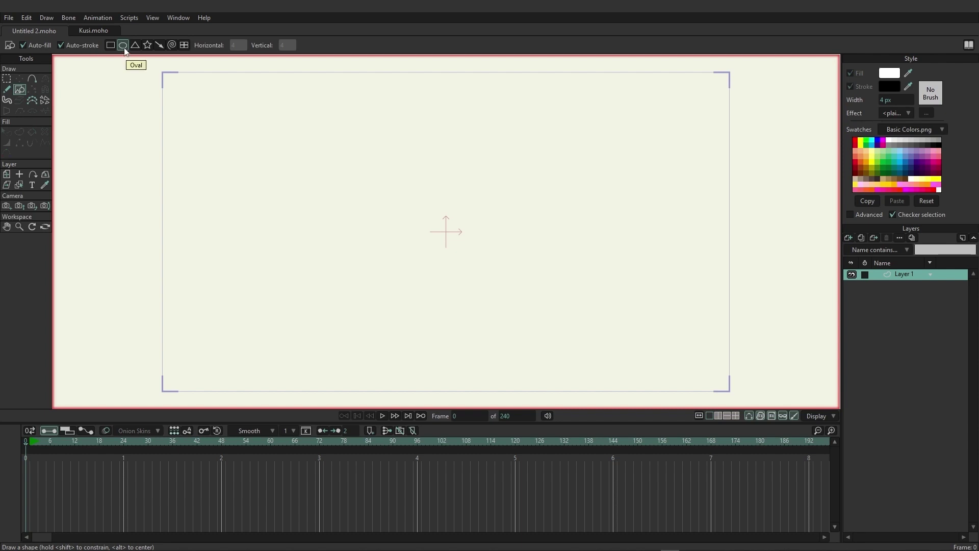
{"action": "left_click", "coordinate": [889, 74]}
{"action": "left_click", "coordinate": [526, 279]}
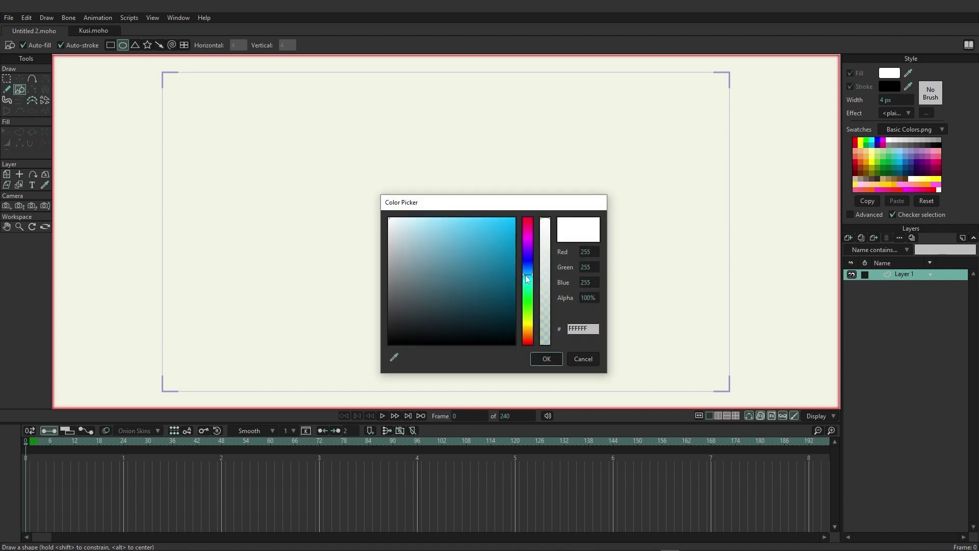
{"action": "mouse_move", "coordinate": [497, 264]}
{"action": "left_mouse_down"}
{"action": "mouse_move", "coordinate": [455, 226]}
{"action": "mouse_move", "coordinate": [470, 240]}
{"action": "left_mouse_up"}
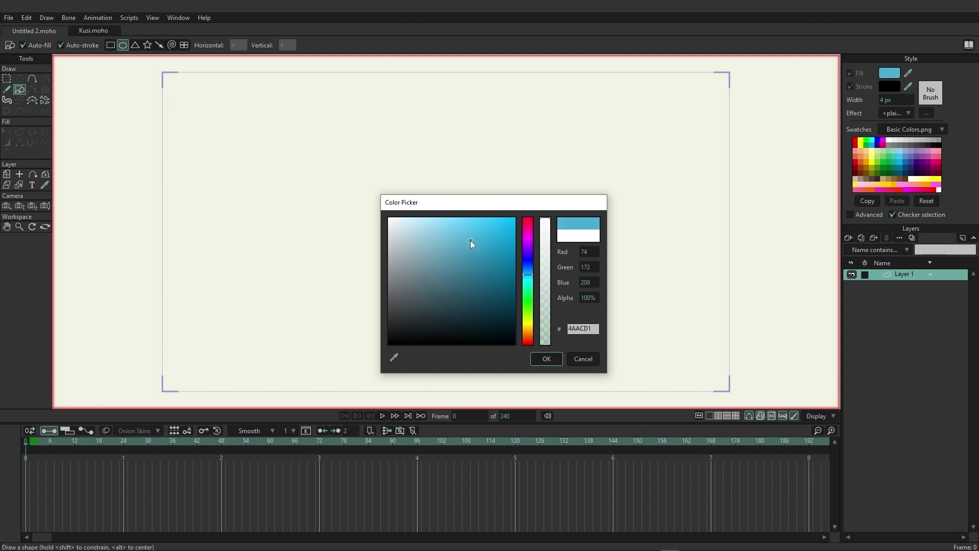
{"action": "left_click", "coordinate": [537, 358]}
Step: Set the stroke colour to medium blue 3D6FB3
{"action": "left_click", "coordinate": [889, 87]}
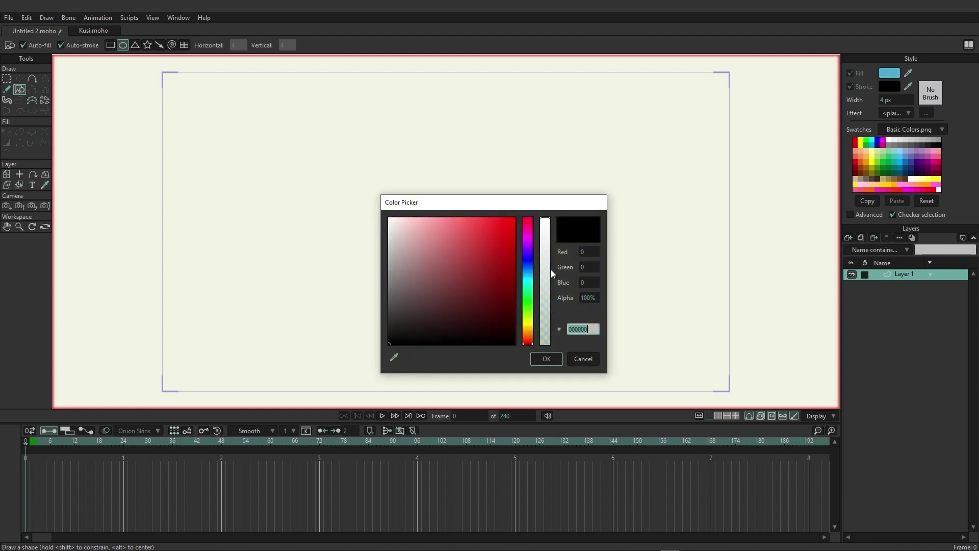
{"action": "left_click", "coordinate": [529, 261]}
{"action": "left_click", "coordinate": [509, 250]}
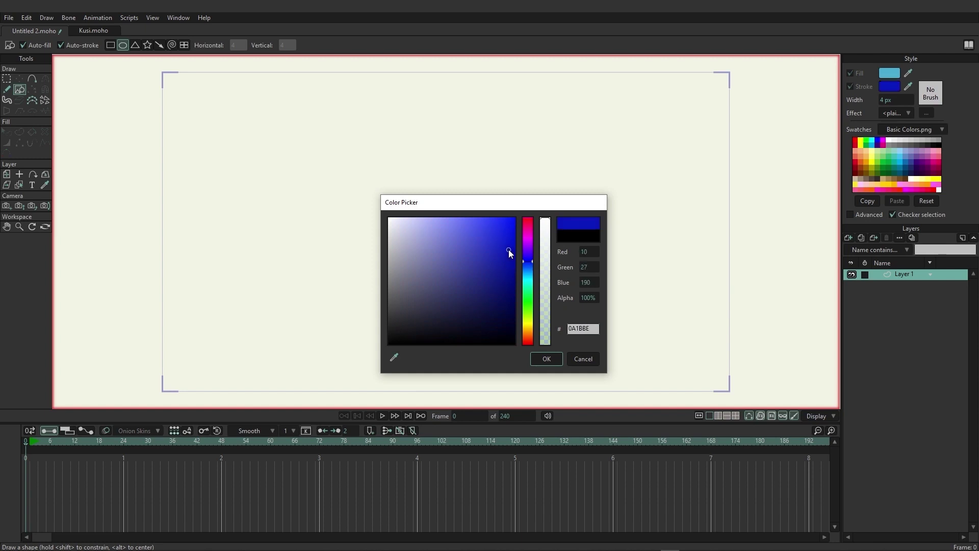
{"action": "mouse_move", "coordinate": [504, 249]}
{"action": "left_mouse_down"}
{"action": "mouse_move", "coordinate": [467, 246]}
{"action": "mouse_move", "coordinate": [481, 250]}
{"action": "mouse_move", "coordinate": [473, 255]}
{"action": "left_mouse_up"}
{"action": "left_click", "coordinate": [528, 267]}
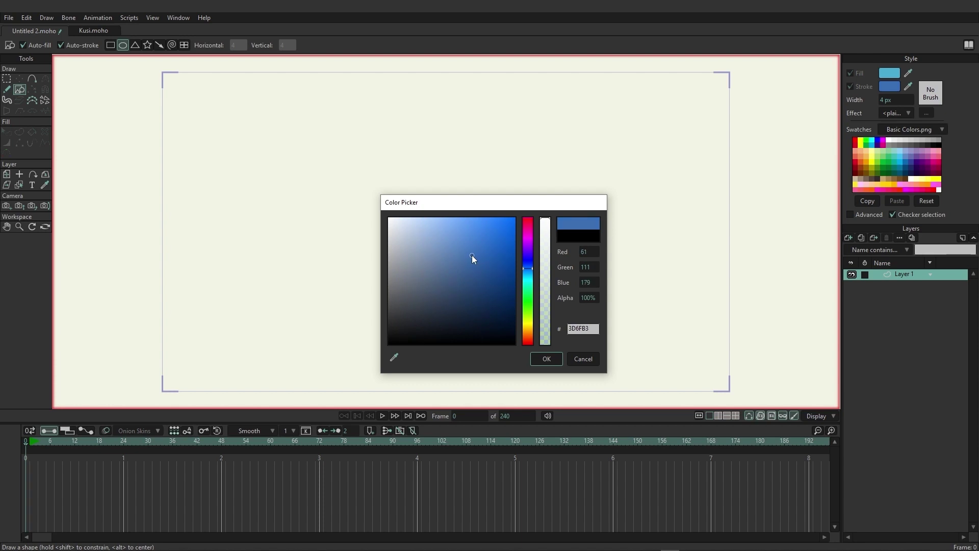
{"action": "left_click", "coordinate": [547, 359]}
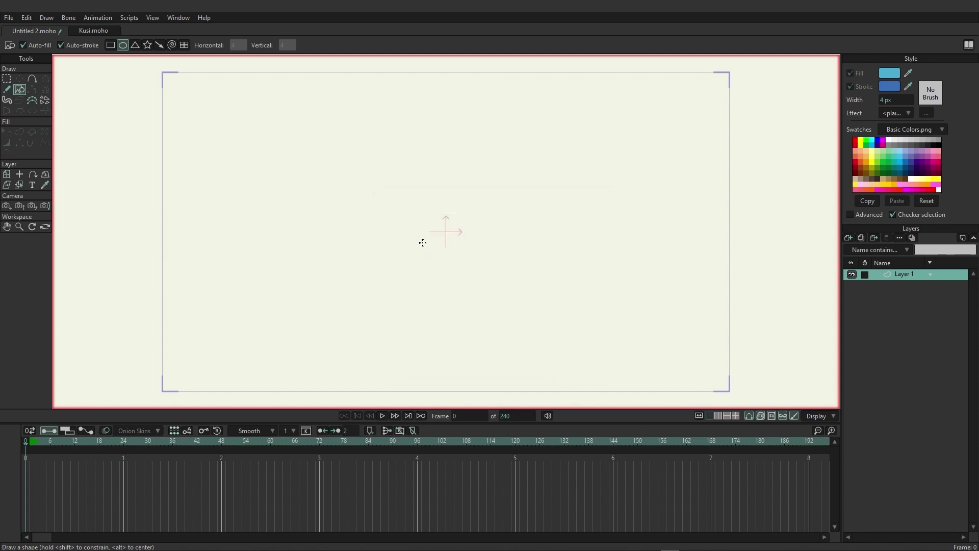
Step: Draw a circle around the centre of the canvas and deselect its points
{"action": "left_click_drag", "start_coordinate": [368, 157], "coordinate": [523, 295]}
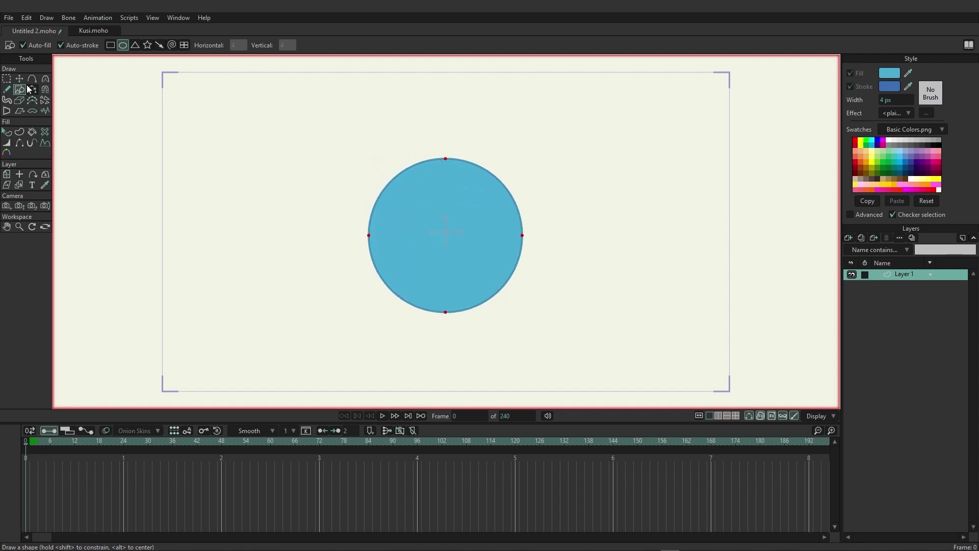
{"action": "left_click", "coordinate": [6, 79]}
{"action": "left_click", "coordinate": [226, 120]}
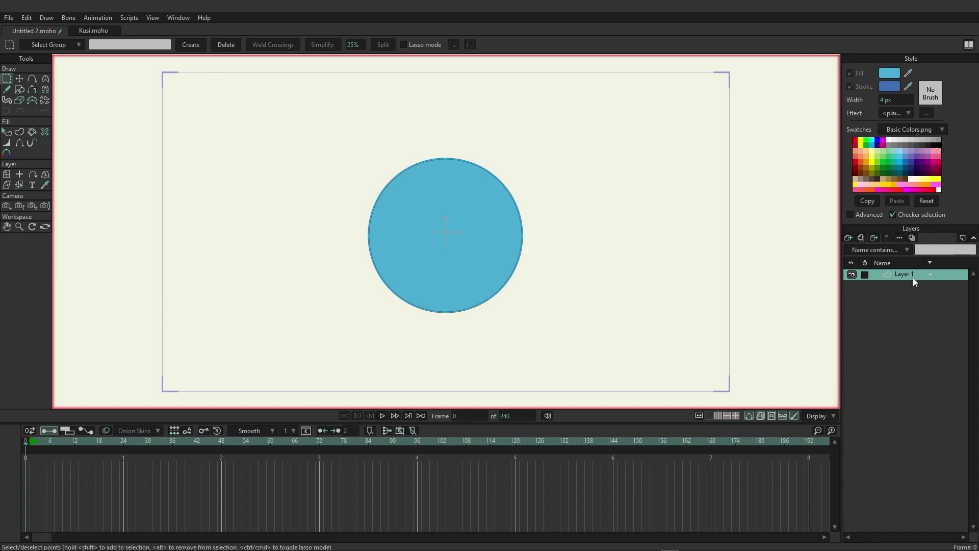
{"action": "left_click", "coordinate": [36, 90]}
{"action": "left_click", "coordinate": [34, 79]}
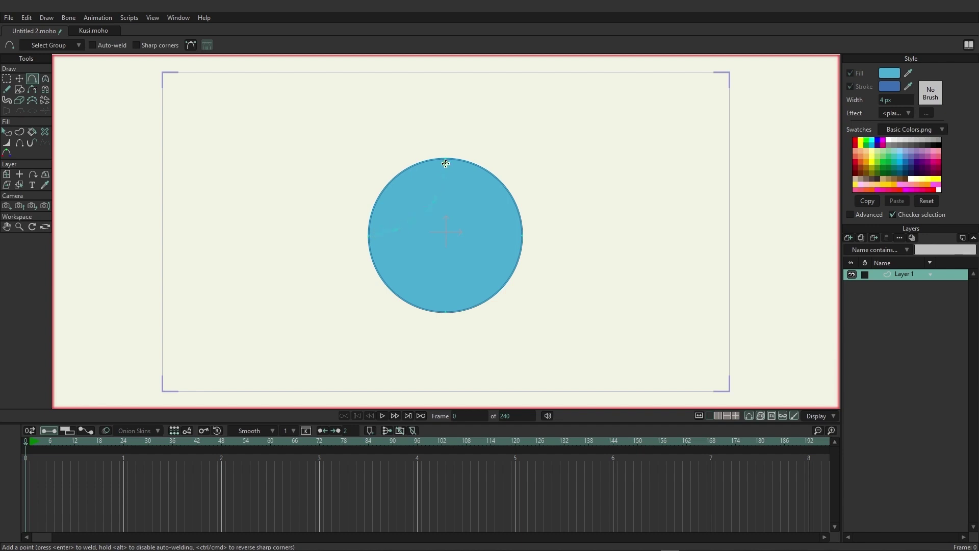
{"action": "left_click", "coordinate": [429, 175]}
Step: Place the circle's layer in a new group and rename the circle's layer as oval
{"action": "right_click", "coordinate": [897, 277]}
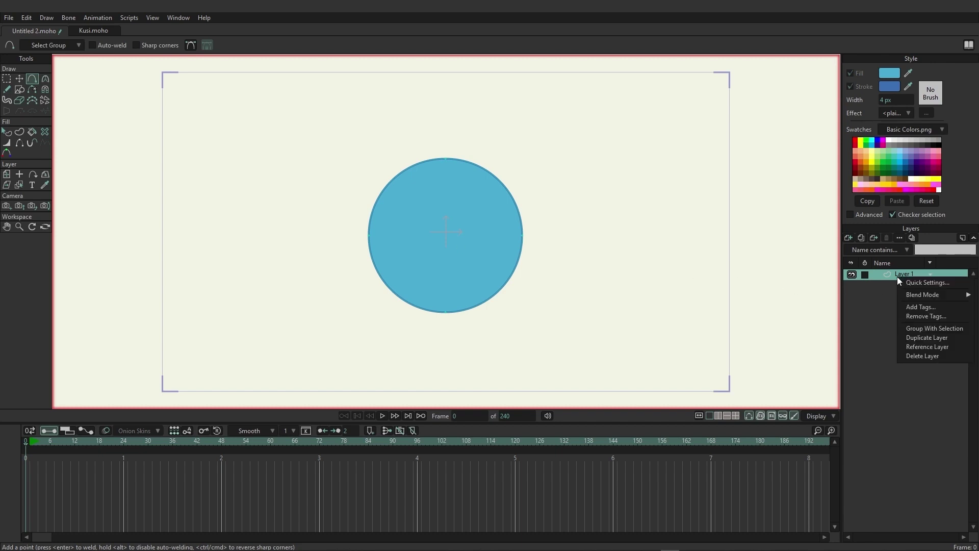
{"action": "left_click", "coordinate": [930, 329]}
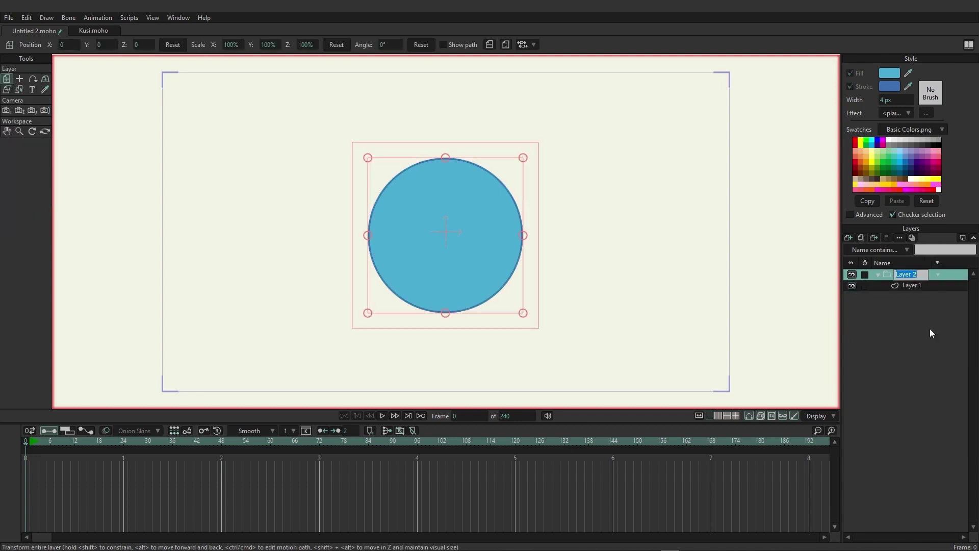
{"action": "left_click", "coordinate": [910, 285]}
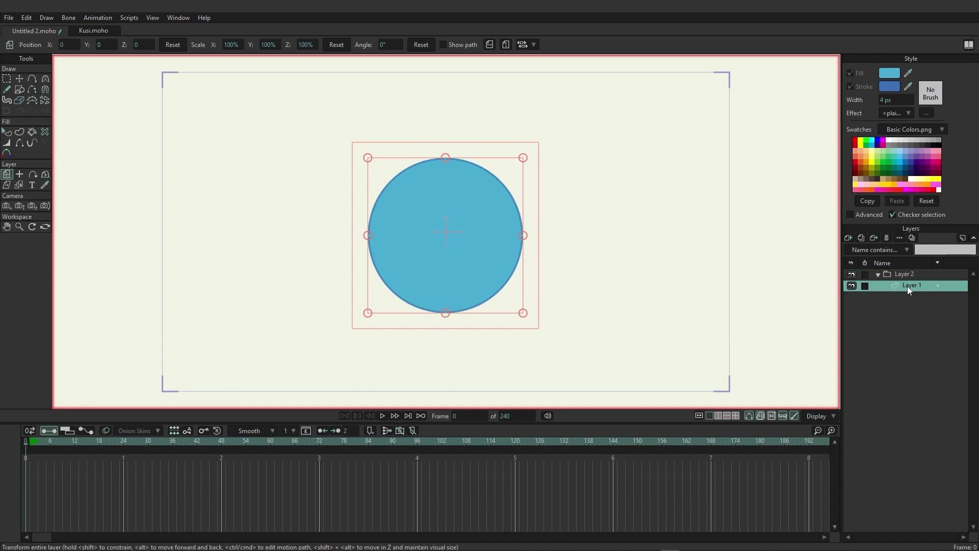
{"action": "double_click", "coordinate": [908, 288]}
{"action": "type", "text": "oval"}
Step: Add a vector layer above the oval layer and name it shading
{"action": "left_click", "coordinate": [848, 238]}
{"action": "left_click", "coordinate": [850, 248]}
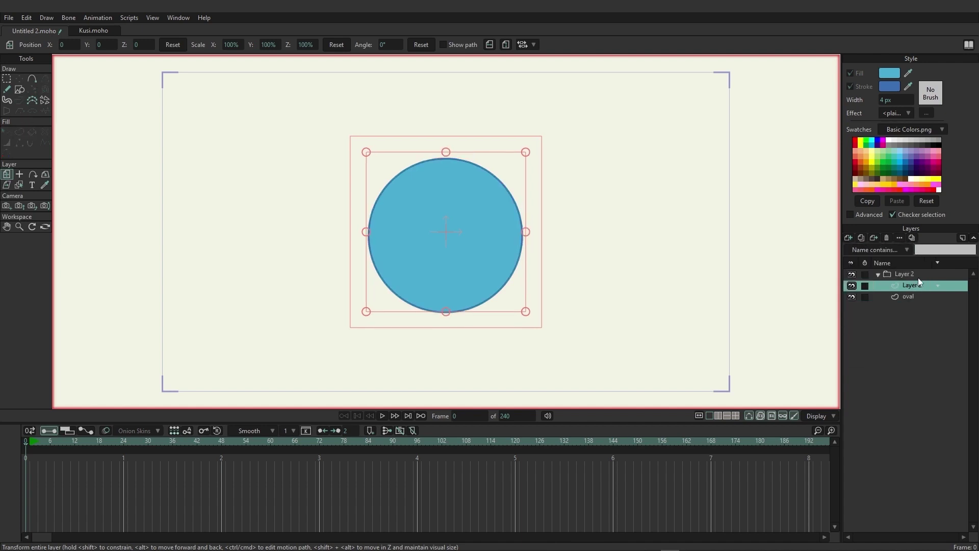
{"action": "double_click", "coordinate": [915, 287]}
{"action": "type", "text": "sha"}
{"action": "type", "text": "pe"}
{"action": "key", "text": "Return"}
Step: Add another vector layer above the shading layer and name it highlights
{"action": "left_click", "coordinate": [849, 239]}
{"action": "left_click", "coordinate": [850, 249]}
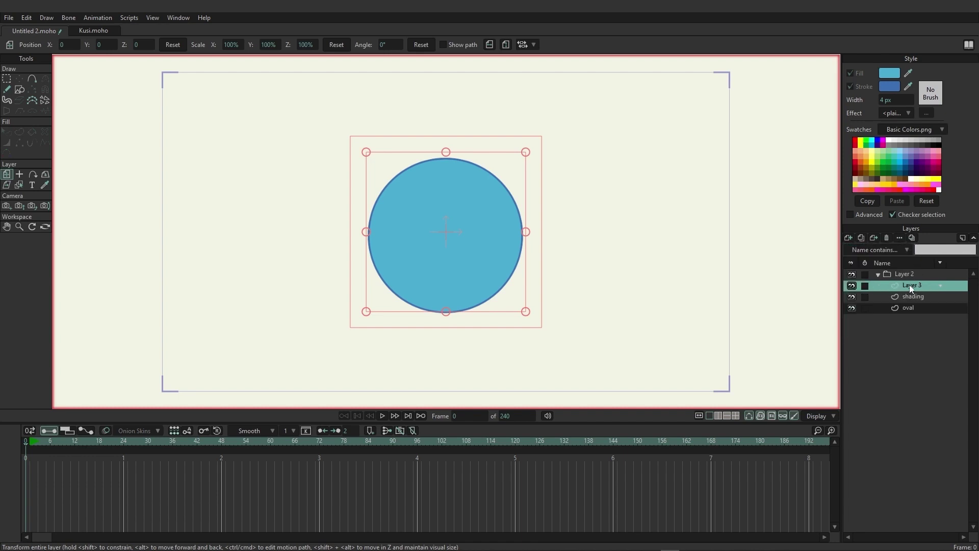
{"action": "double_click", "coordinate": [910, 285]}
{"action": "type", "text": "highlights"}
Step: On the shading layer, set the fill and stroke colours to black 000000 for new points
{"action": "left_click", "coordinate": [915, 299]}
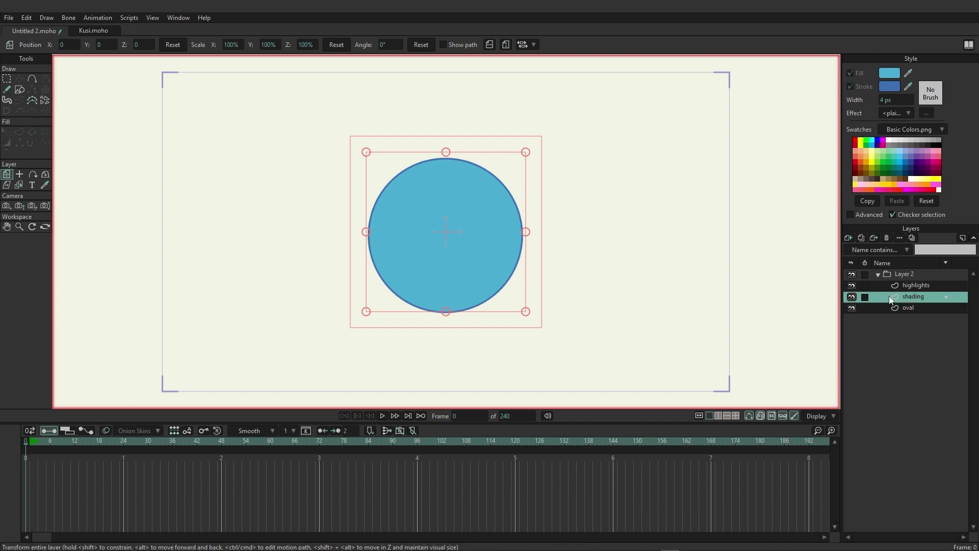
{"action": "left_click", "coordinate": [36, 79]}
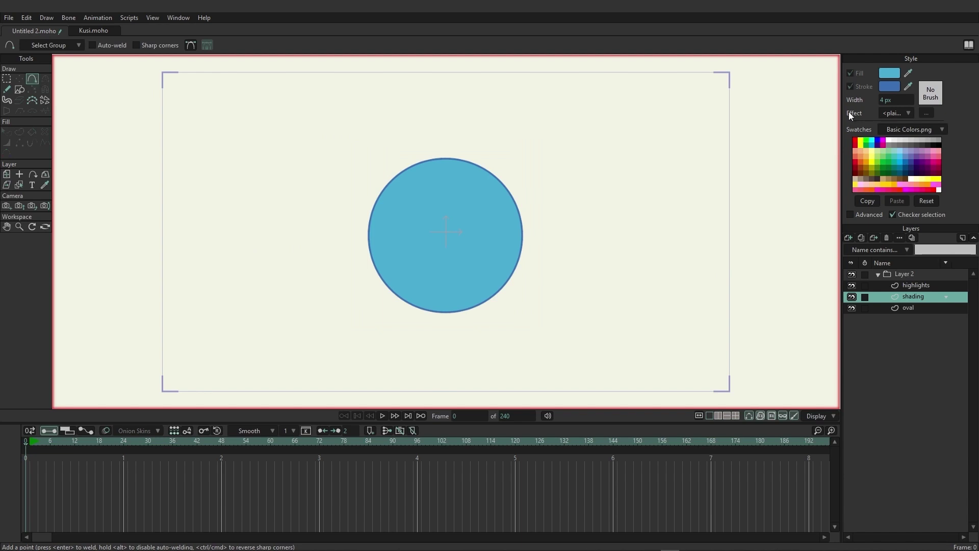
{"action": "left_click", "coordinate": [891, 73]}
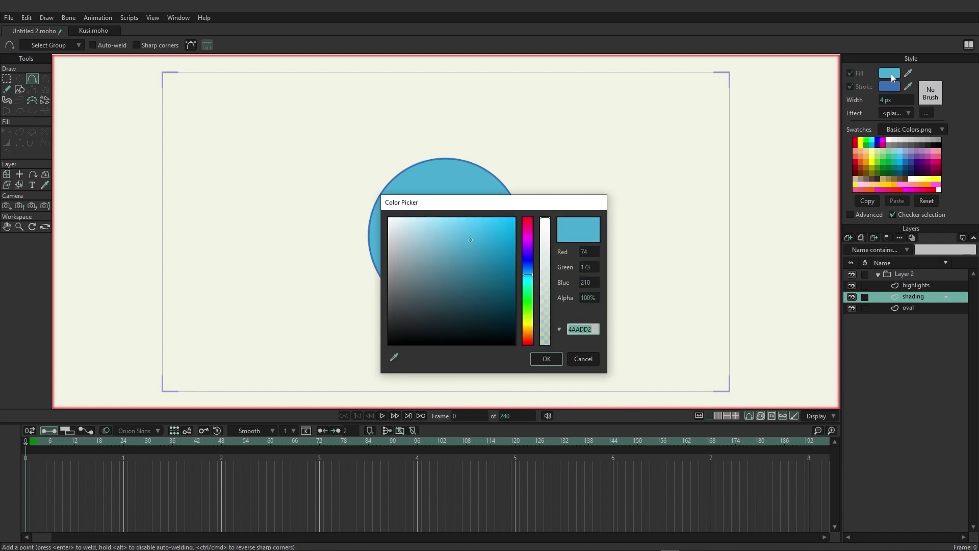
{"action": "left_click_drag", "start_coordinate": [472, 243], "coordinate": [339, 387]}
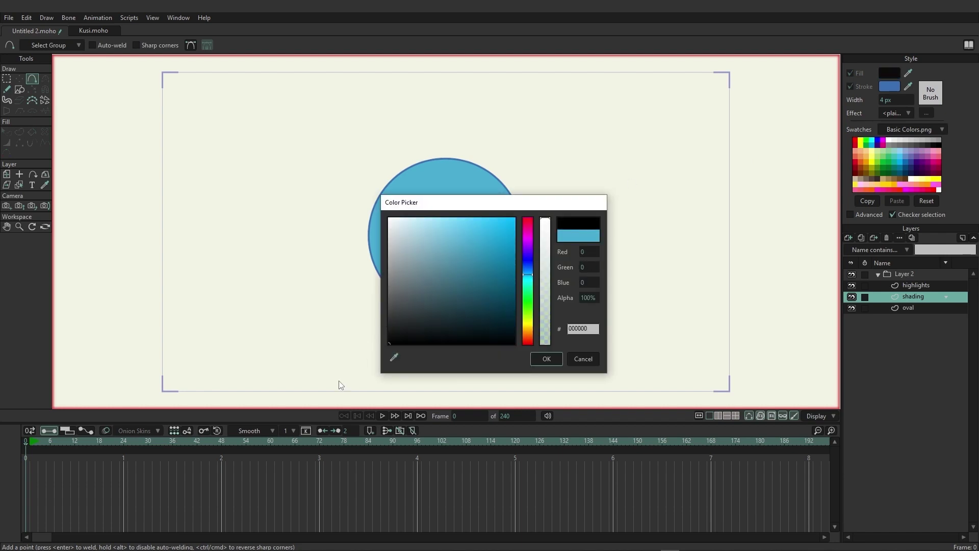
{"action": "left_click", "coordinate": [546, 359]}
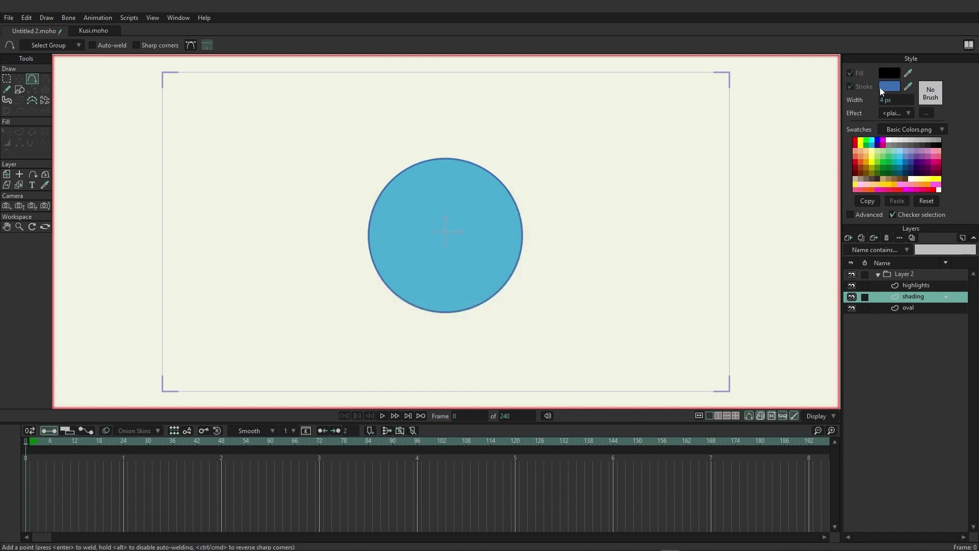
{"action": "left_click", "coordinate": [880, 87]}
{"action": "left_click_drag", "start_coordinate": [449, 285], "coordinate": [444, 363]}
{"action": "left_click", "coordinate": [546, 357]}
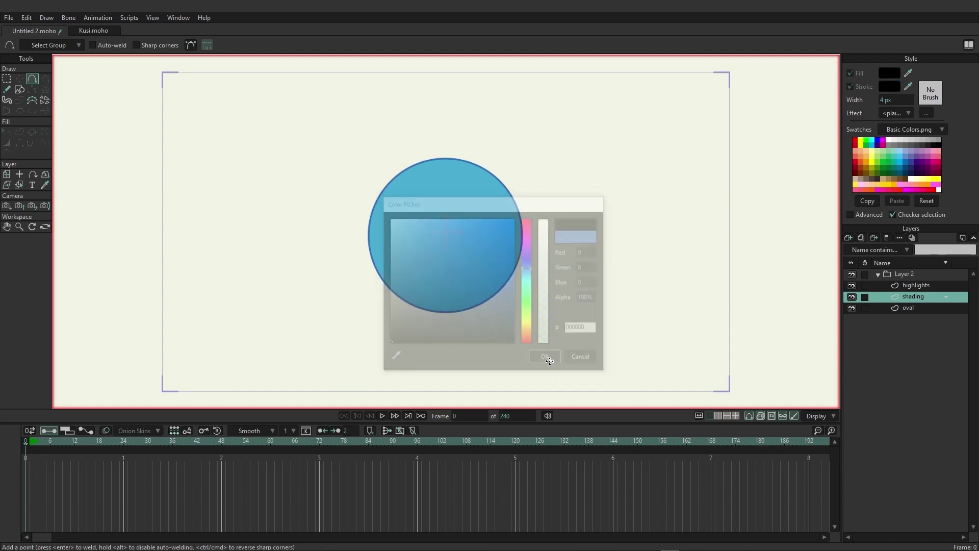
Step: Outline a closed curve with auto-weld across the circle's lower-right side and create a filled and stroked shape from it
{"action": "mouse_move", "coordinate": [533, 198]}
{"action": "left_mouse_down"}
{"action": "mouse_move", "coordinate": [442, 257]}
{"action": "mouse_move", "coordinate": [450, 253]}
{"action": "mouse_move", "coordinate": [421, 299]}
{"action": "mouse_move", "coordinate": [426, 351]}
{"action": "mouse_move", "coordinate": [465, 352]}
{"action": "mouse_move", "coordinate": [558, 290]}
{"action": "mouse_move", "coordinate": [577, 223]}
{"action": "mouse_move", "coordinate": [532, 198]}
{"action": "left_mouse_up"}
{"action": "key", "text": "ctrl+z"}
{"action": "left_click", "coordinate": [109, 45]}
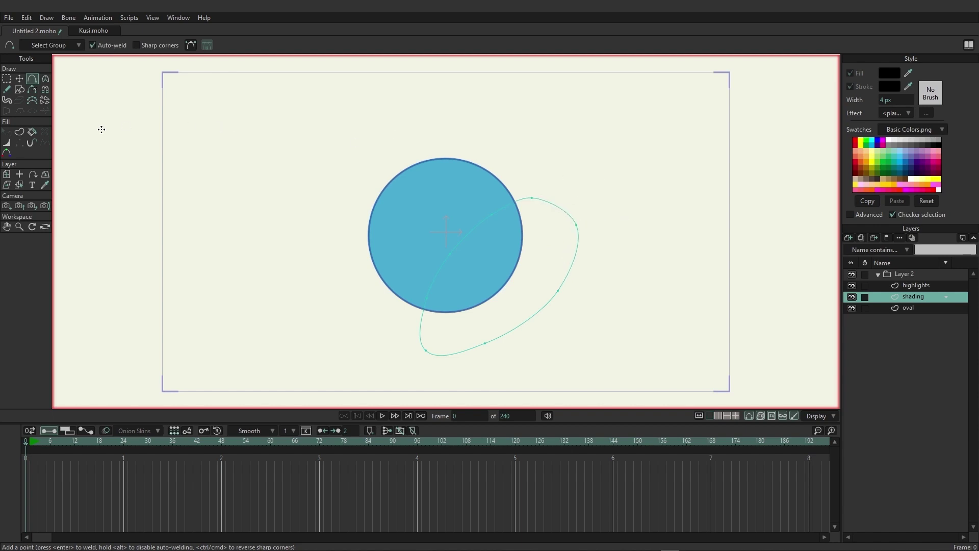
{"action": "left_click", "coordinate": [19, 132]}
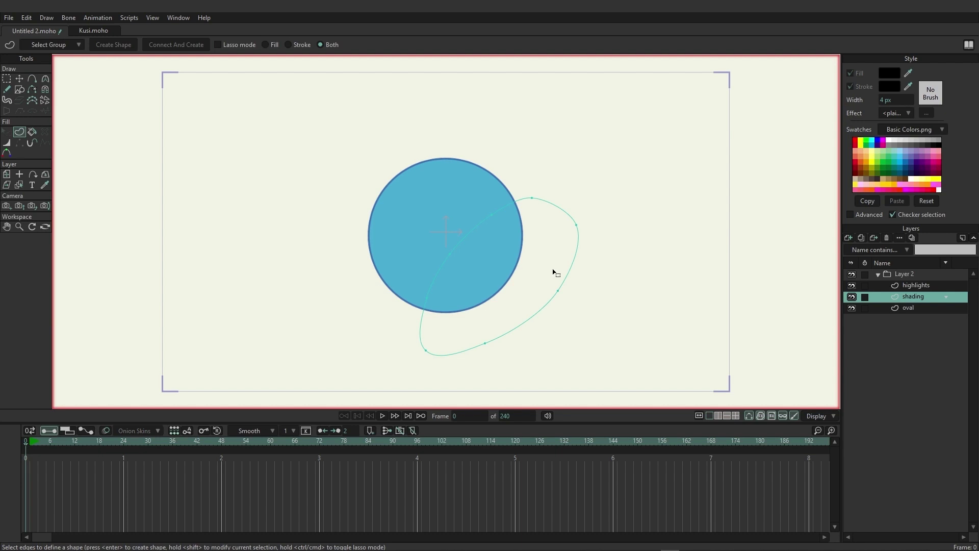
{"action": "left_click", "coordinate": [564, 211]}
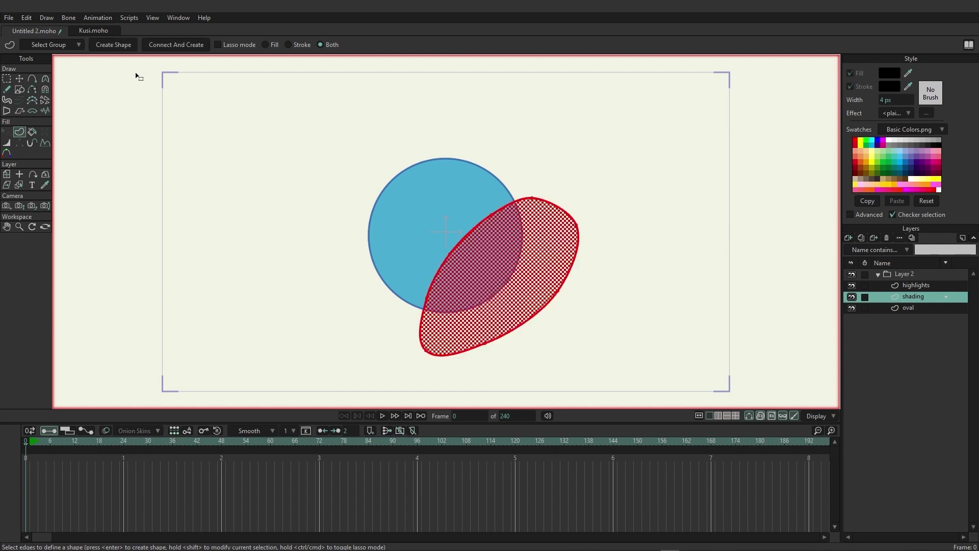
{"action": "left_click", "coordinate": [118, 49]}
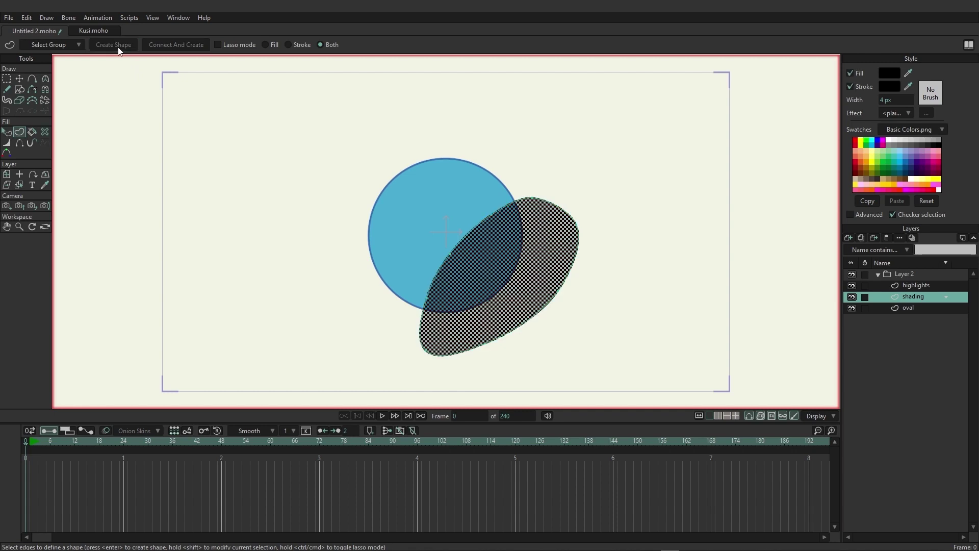
{"action": "left_click", "coordinate": [11, 79]}
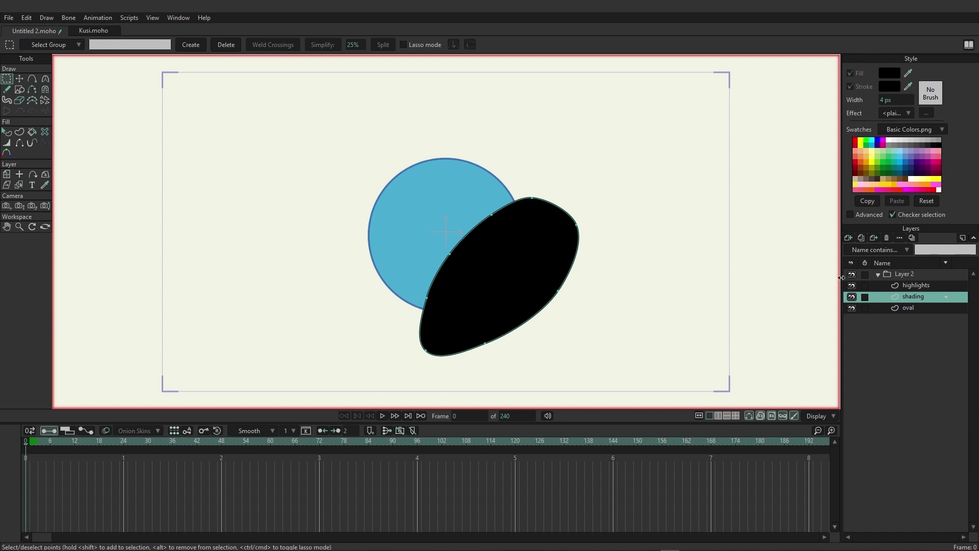
Step: On the highlights layer, set the fill and stroke colours to white FFFFFF for new points
{"action": "left_click", "coordinate": [911, 287]}
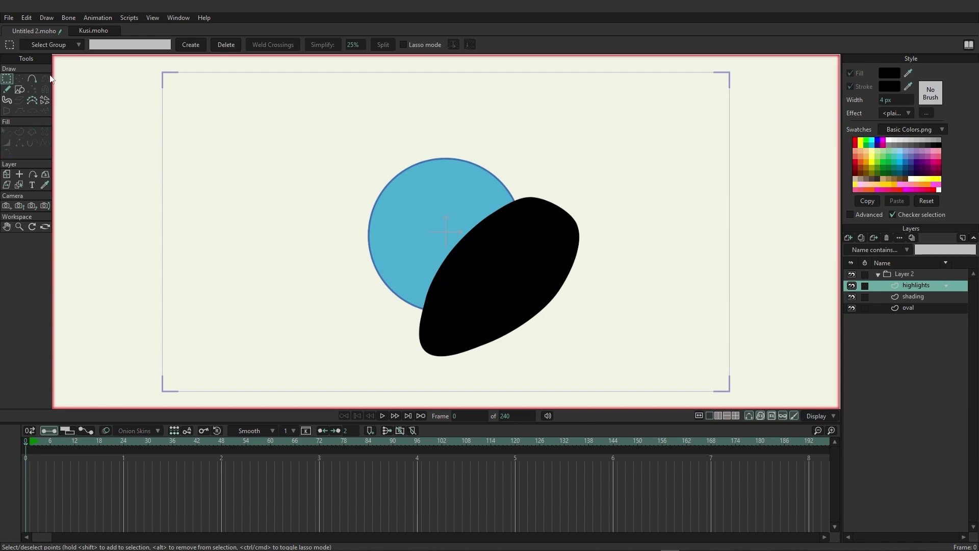
{"action": "left_click", "coordinate": [32, 79]}
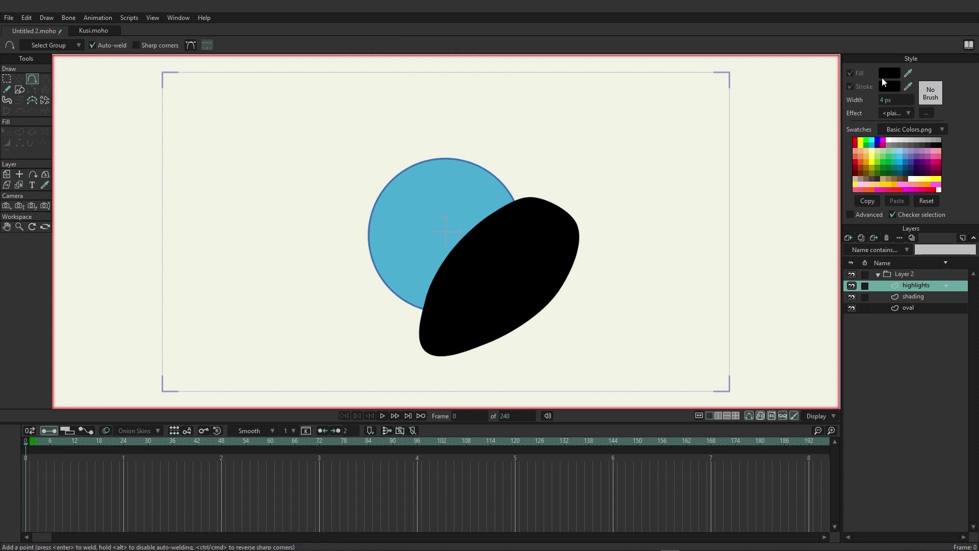
{"action": "left_click", "coordinate": [892, 74]}
{"action": "left_click_drag", "start_coordinate": [422, 237], "coordinate": [375, 210]}
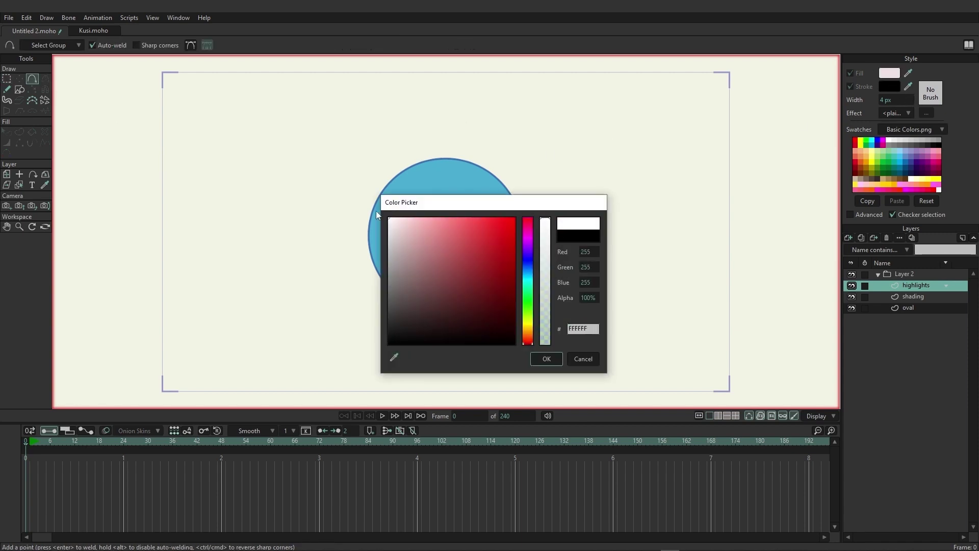
{"action": "left_click", "coordinate": [541, 360]}
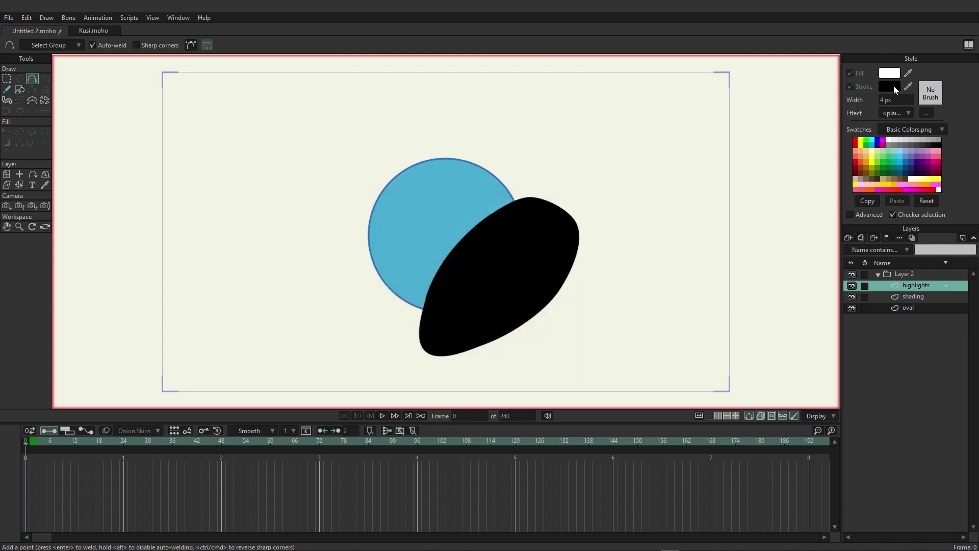
{"action": "left_click", "coordinate": [892, 86]}
{"action": "left_click_drag", "start_coordinate": [445, 270], "coordinate": [377, 207]}
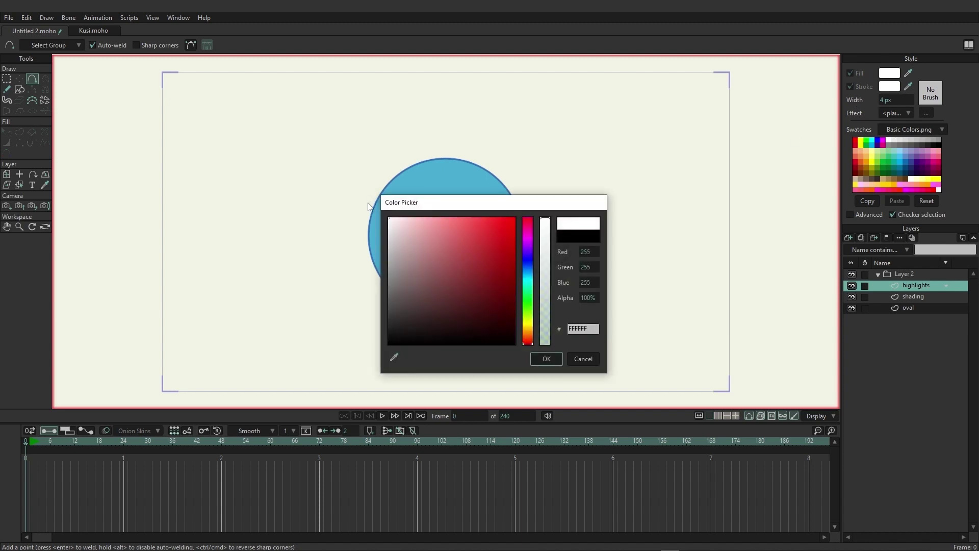
{"action": "left_click", "coordinate": [546, 358]}
Step: Outline a closed curve across the circle's upper-left edge and create a filled and stroked shape from it
{"action": "mouse_move", "coordinate": [359, 219]}
{"action": "left_mouse_down"}
{"action": "mouse_move", "coordinate": [433, 197]}
{"action": "mouse_move", "coordinate": [463, 139]}
{"action": "mouse_move", "coordinate": [393, 145]}
{"action": "mouse_move", "coordinate": [352, 173]}
{"action": "mouse_move", "coordinate": [359, 216]}
{"action": "left_mouse_up"}
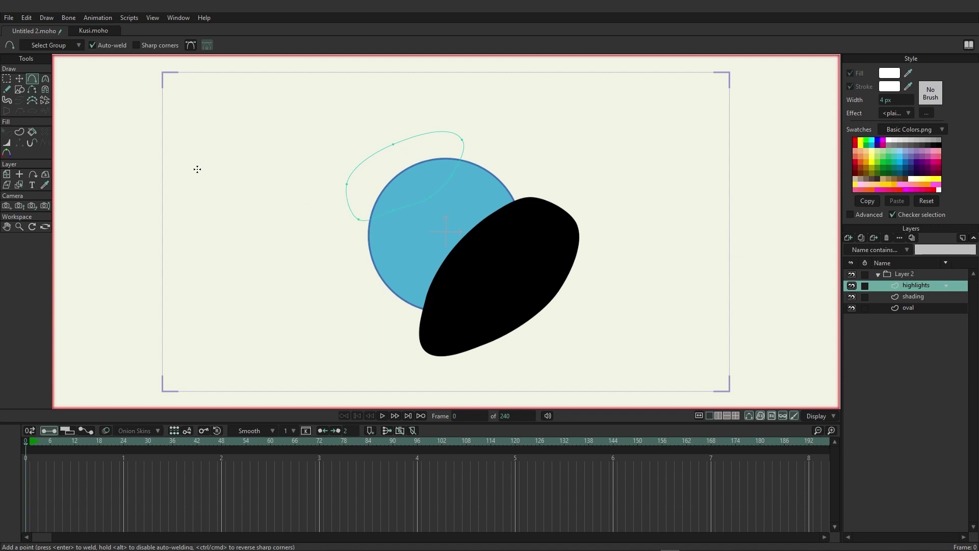
{"action": "left_click", "coordinate": [19, 132]}
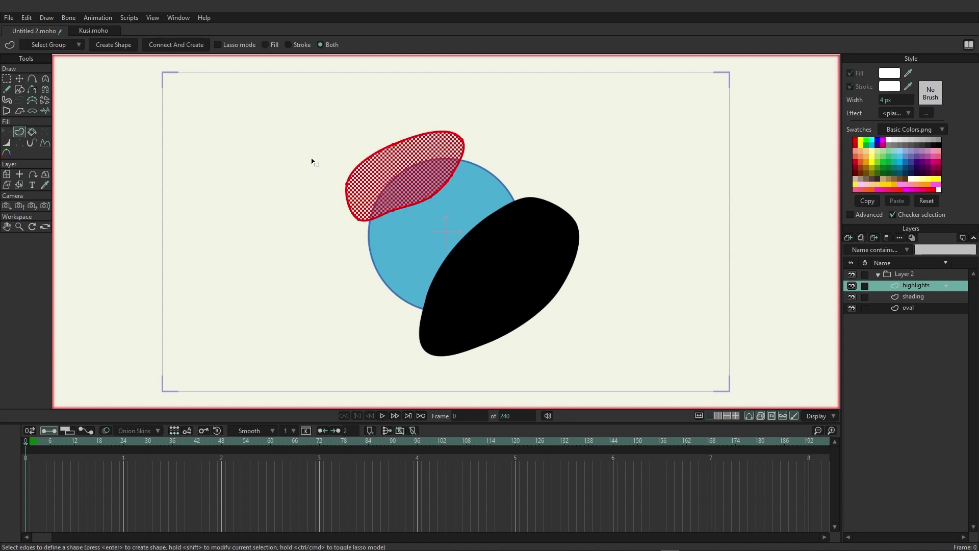
{"action": "left_click", "coordinate": [104, 46]}
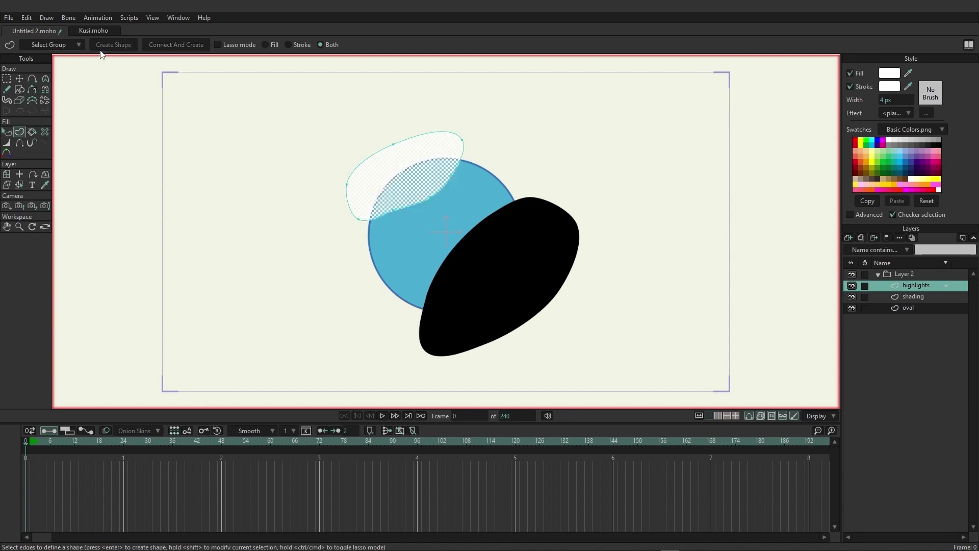
Step: Set the group mask of Layer 2 to Hide all and apply it
{"action": "key", "text": "g"}
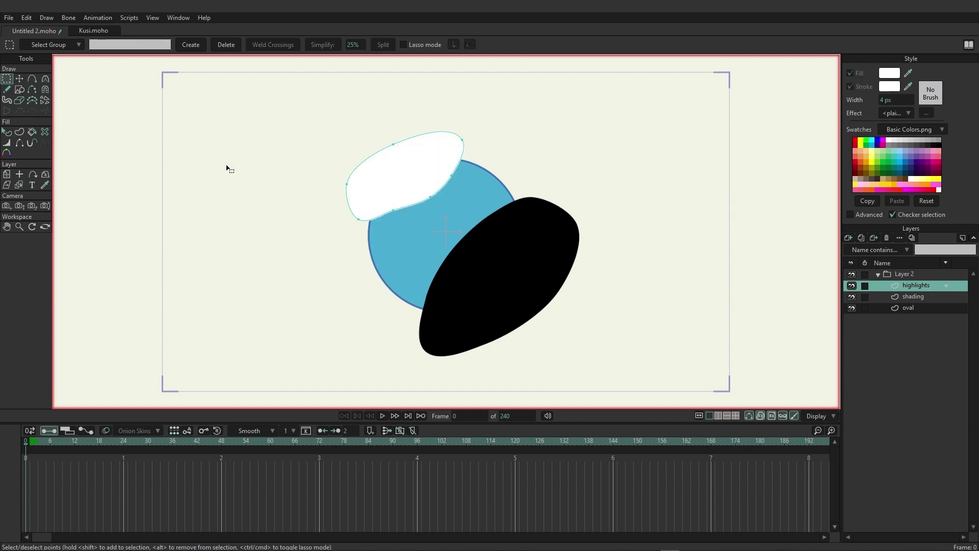
{"action": "double_click", "coordinate": [893, 274]}
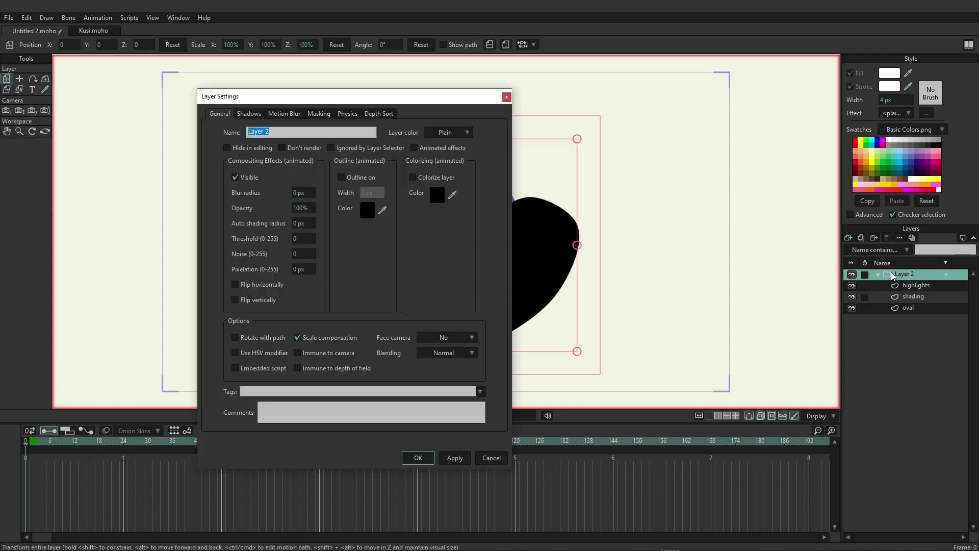
{"action": "left_click", "coordinate": [314, 114]}
{"action": "left_click_drag", "start_coordinate": [335, 90], "coordinate": [735, 45]}
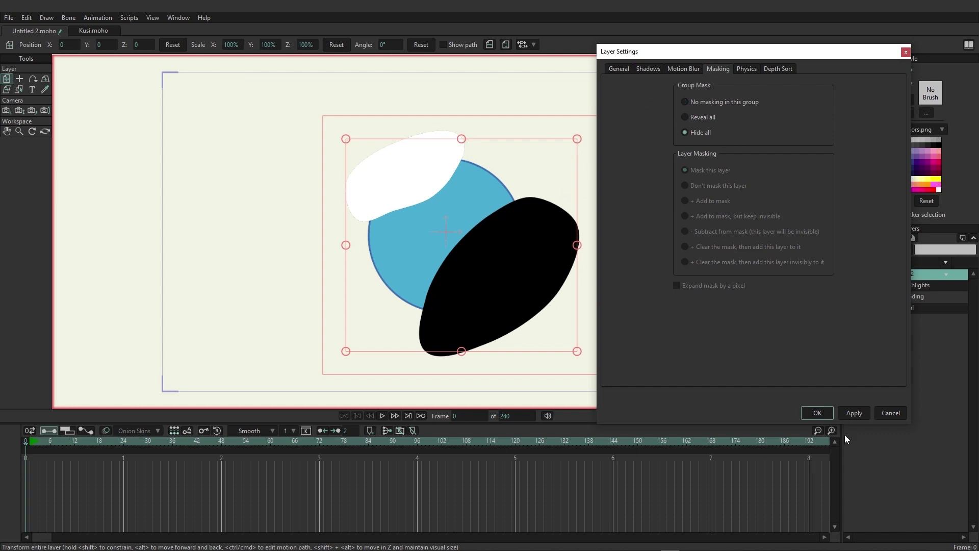
{"action": "left_click", "coordinate": [855, 413]}
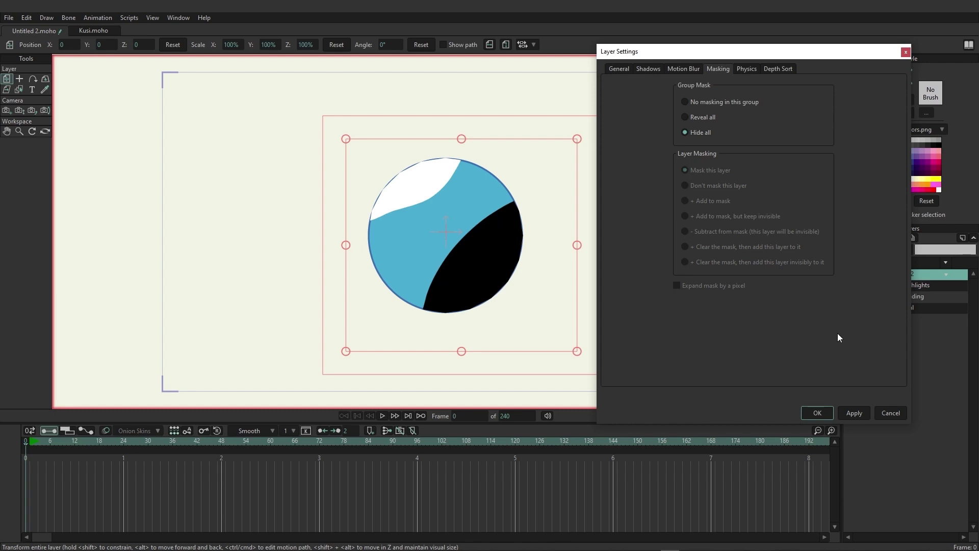
Step: Exclude strokes from the mask on the oval layer
{"action": "scroll", "coordinate": [377, 201], "scroll_direction": "up", "scroll_amount": 6}
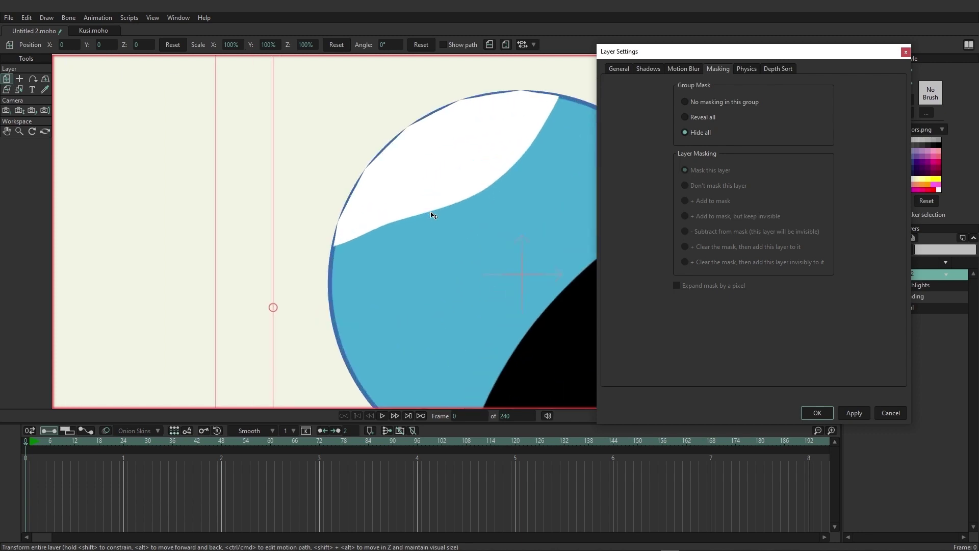
{"action": "scroll", "coordinate": [372, 245], "scroll_direction": "down", "scroll_amount": 3}
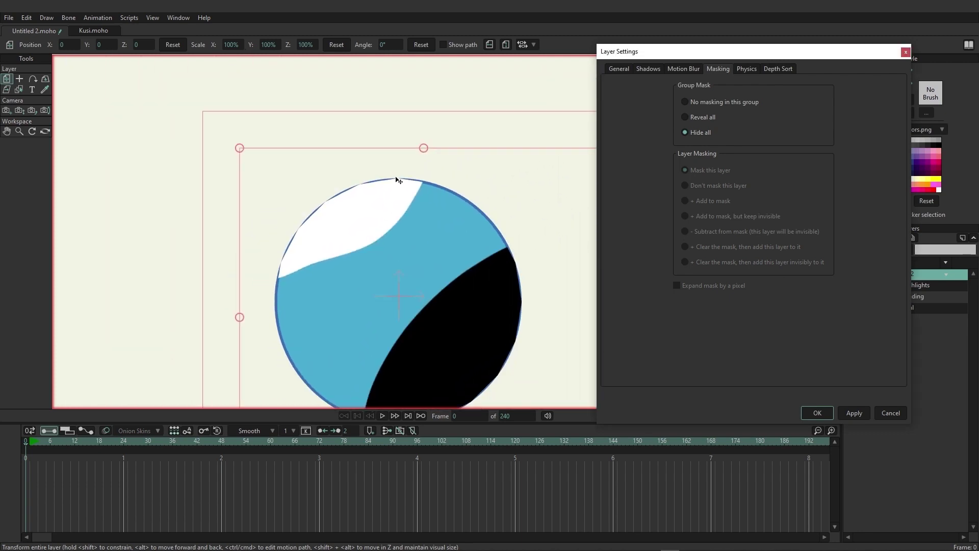
{"action": "scroll", "coordinate": [398, 180], "scroll_direction": "up", "scroll_amount": 2}
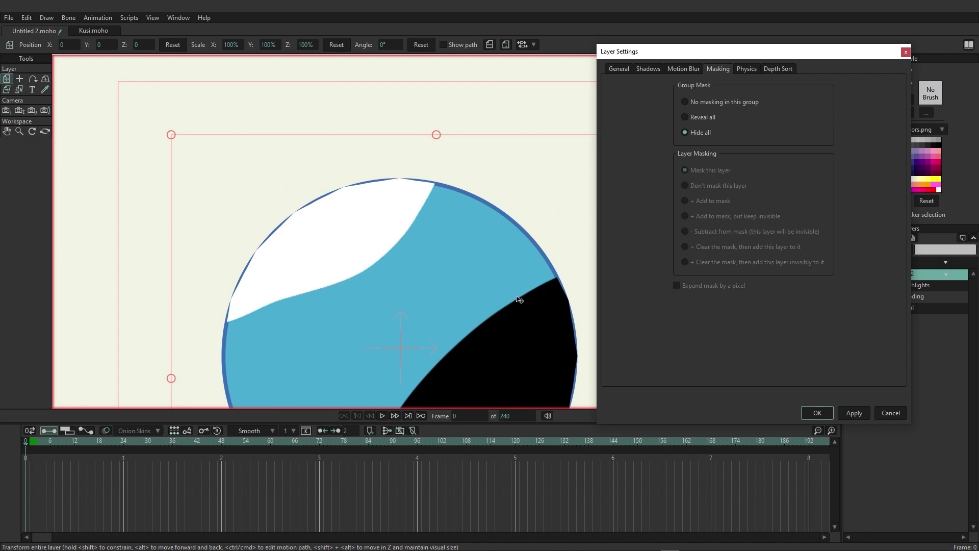
{"action": "left_click_drag", "start_coordinate": [519, 291], "coordinate": [502, 159]}
{"action": "left_click_drag", "start_coordinate": [520, 253], "coordinate": [490, 234]}
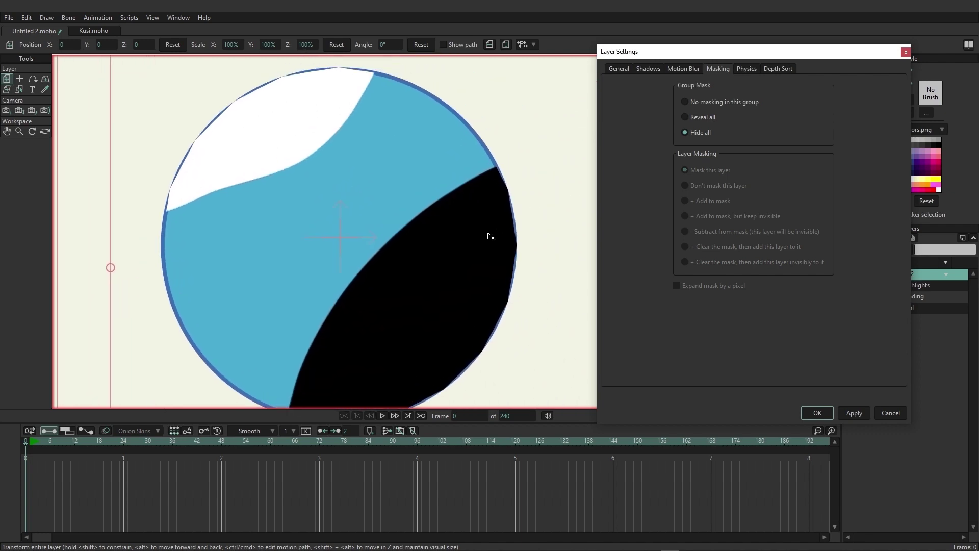
{"action": "left_click_drag", "start_coordinate": [663, 51], "coordinate": [579, 38]}
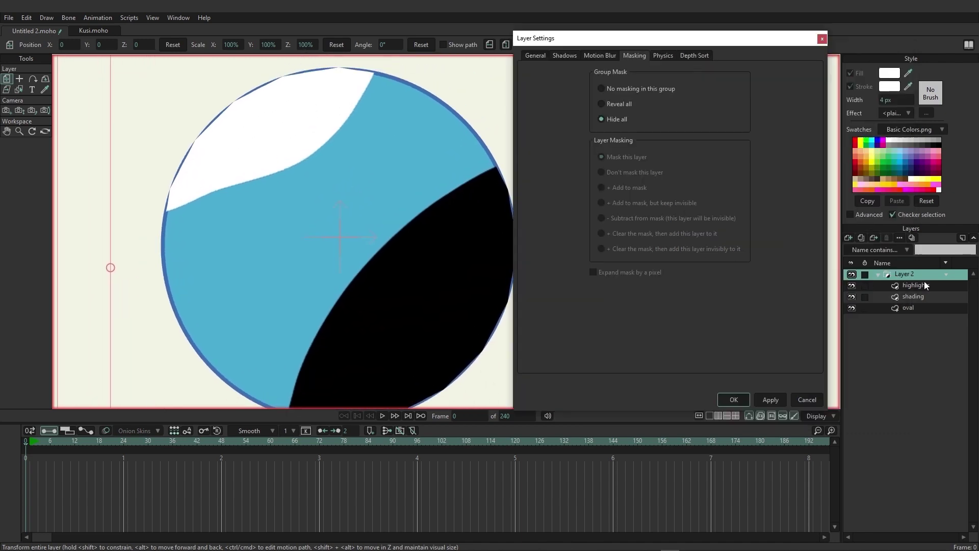
{"action": "left_click", "coordinate": [919, 309]}
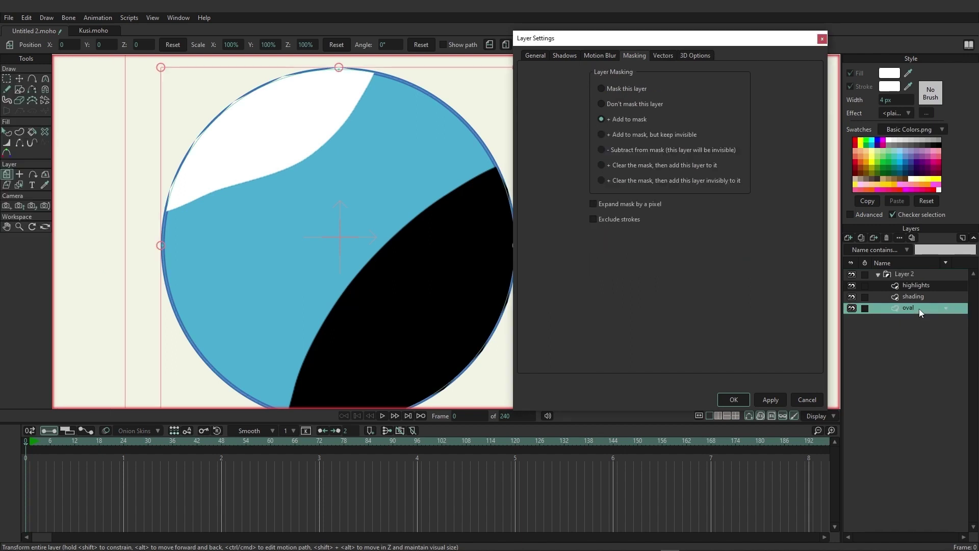
{"action": "left_click", "coordinate": [613, 218]}
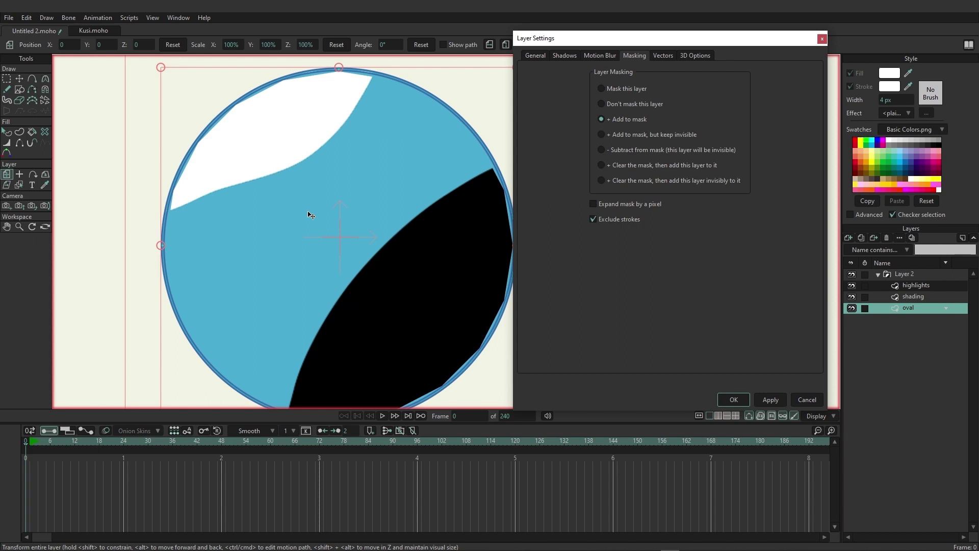
Step: Render previews of the masked circle and inspect the shading's edge along the outline in the workspace
{"action": "key", "text": "ctrl+r"}
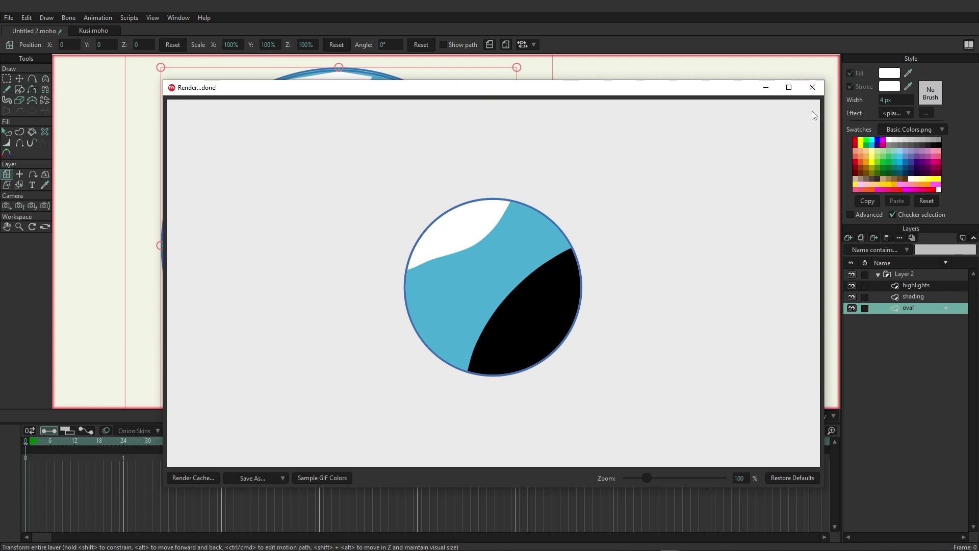
{"action": "left_click", "coordinate": [812, 87]}
{"action": "scroll", "coordinate": [553, 229], "scroll_direction": "up", "scroll_amount": 5}
{"action": "left_click_drag", "start_coordinate": [523, 299], "coordinate": [564, 263]}
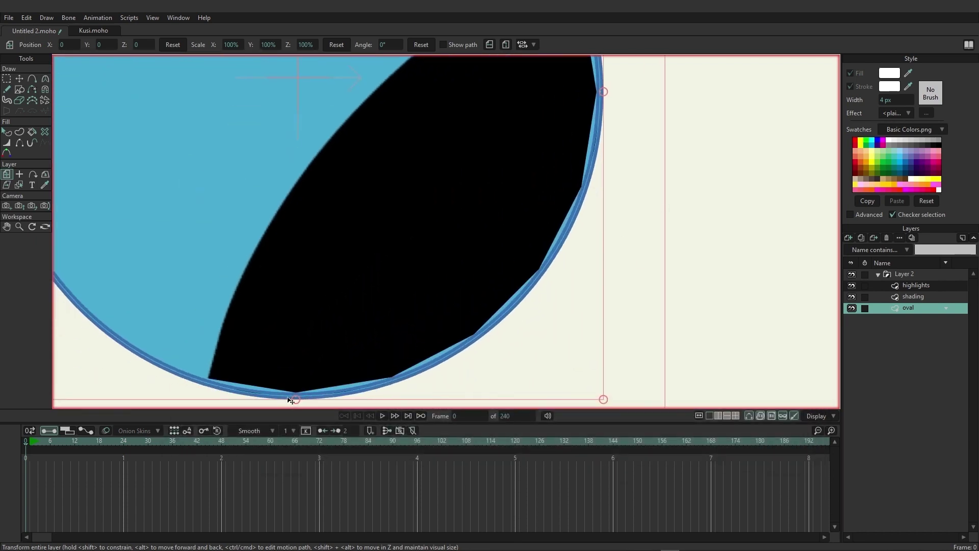
{"action": "scroll", "coordinate": [595, 308], "scroll_direction": "down", "scroll_amount": 5}
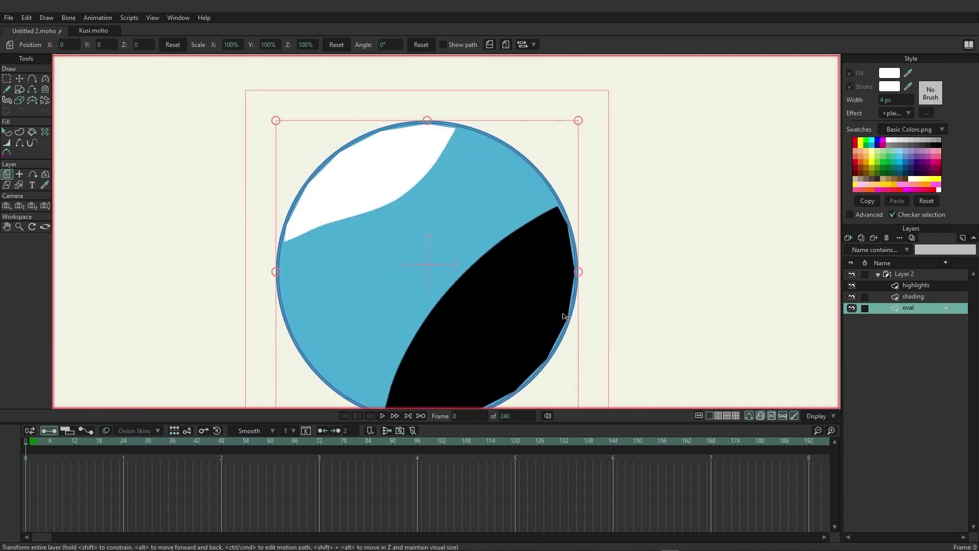
{"action": "key", "text": "ctrl+r"}
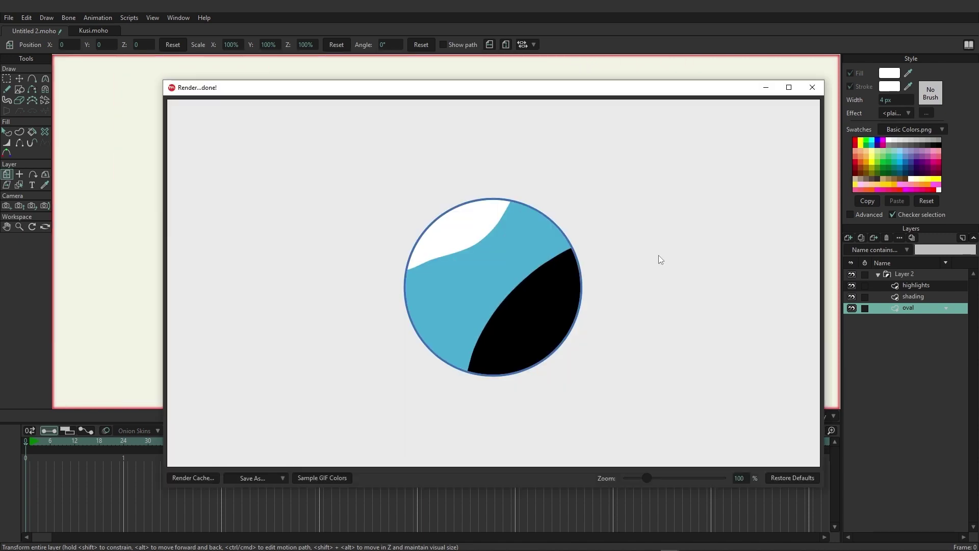
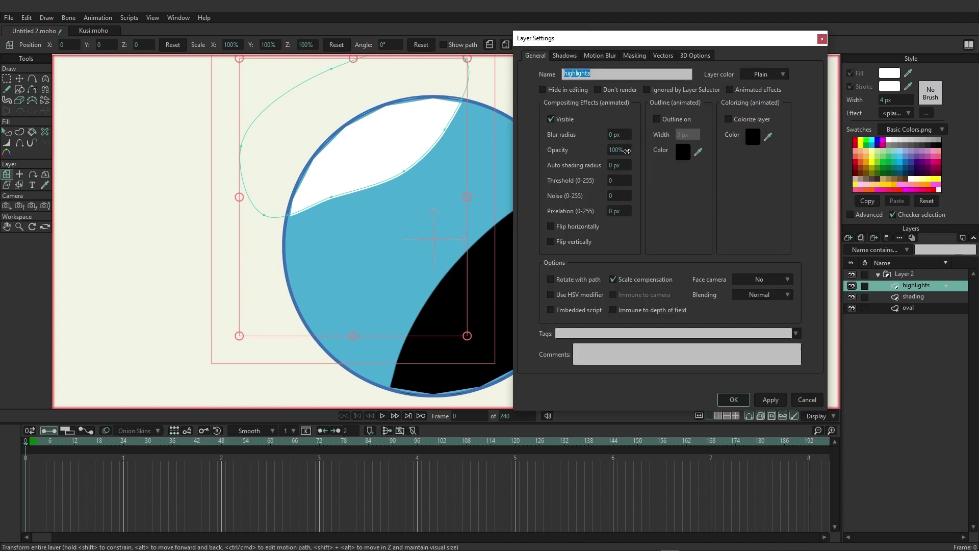
Step: Set the highlights layer's opacity to 30% and the shading layer's opacity to about 20%
{"action": "left_click_drag", "start_coordinate": [628, 151], "coordinate": [332, 170]}
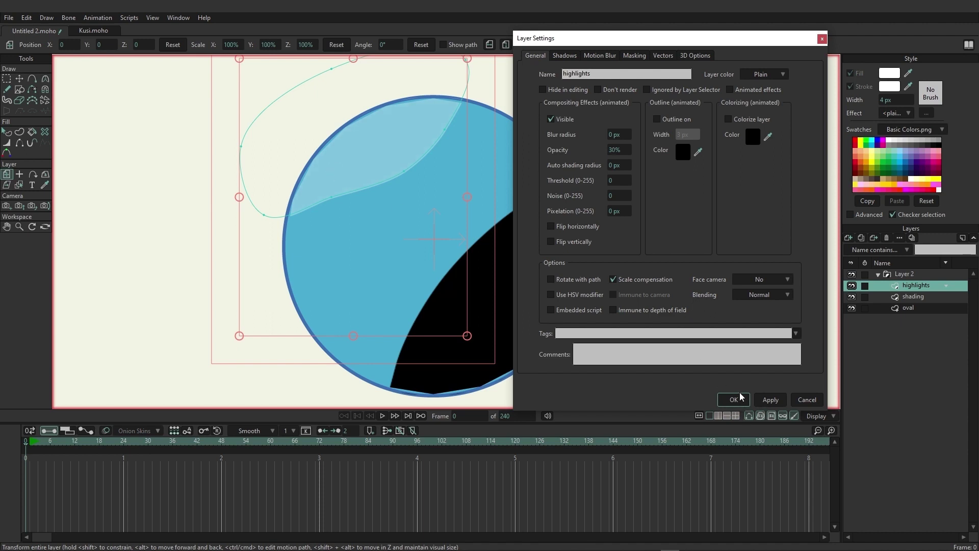
{"action": "left_click", "coordinate": [911, 298]}
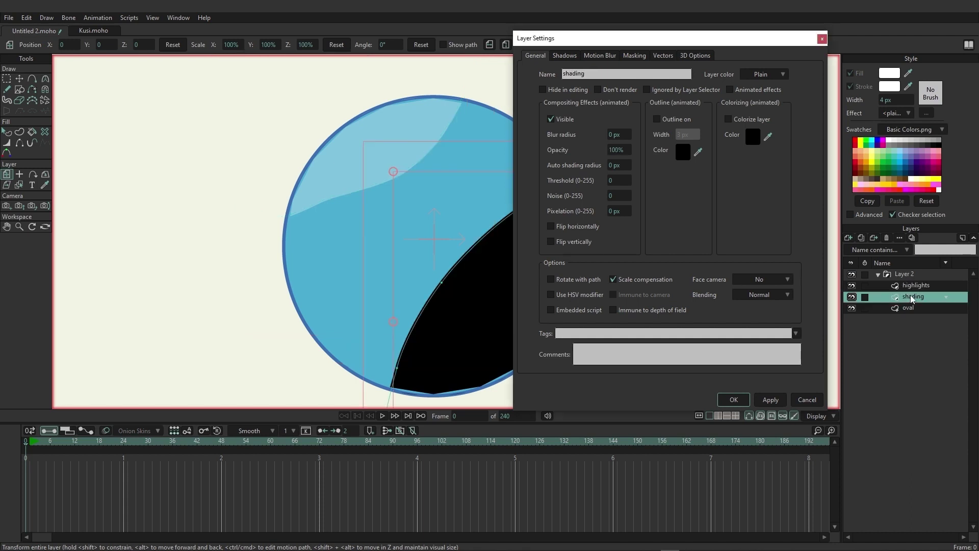
{"action": "left_click_drag", "start_coordinate": [609, 40], "coordinate": [719, 12]}
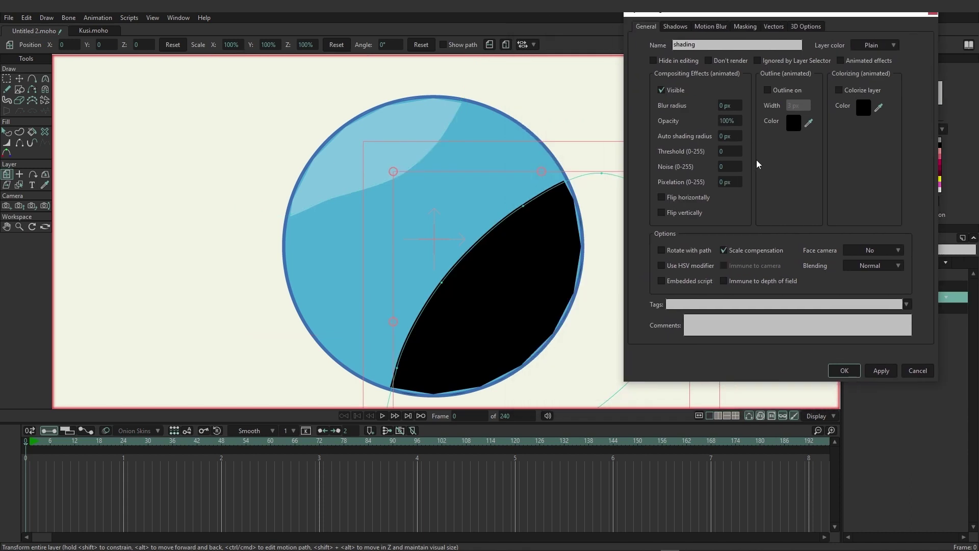
{"action": "left_click_drag", "start_coordinate": [732, 120], "coordinate": [401, 144]}
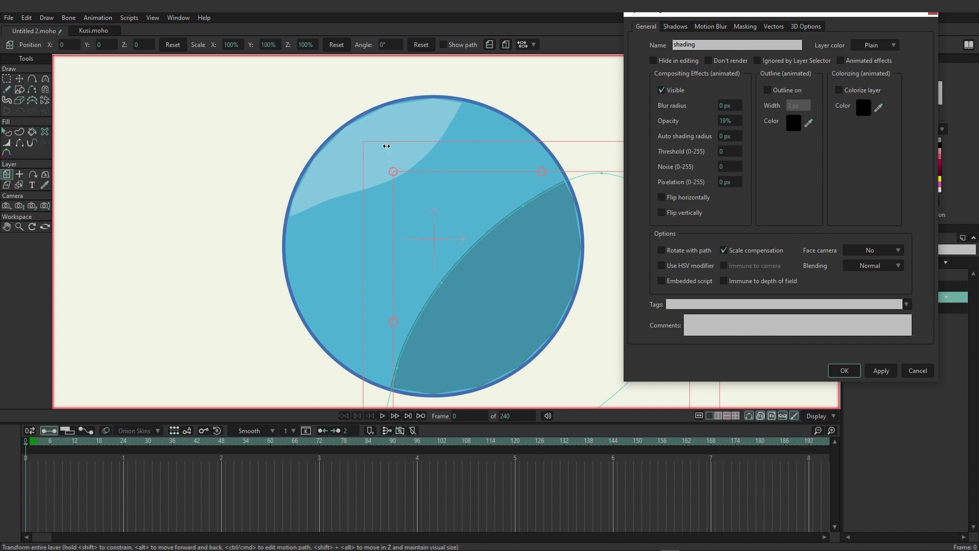
{"action": "mouse_move", "coordinate": [386, 146]}
{"action": "left_mouse_down"}
{"action": "mouse_move", "coordinate": [376, 143]}
{"action": "mouse_move", "coordinate": [401, 146]}
{"action": "left_mouse_up"}
{"action": "left_click", "coordinate": [845, 370]}
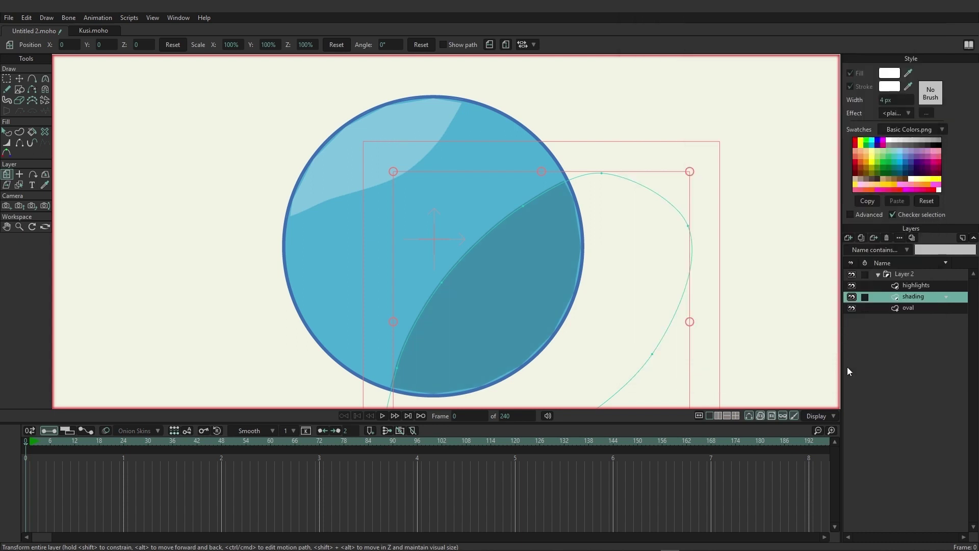
Step: On the highlights layer, move the curve's lower-edge point down and its upper-right point slightly inward, and render a preview
{"action": "left_click", "coordinate": [919, 283]}
{"action": "left_click", "coordinate": [21, 80]}
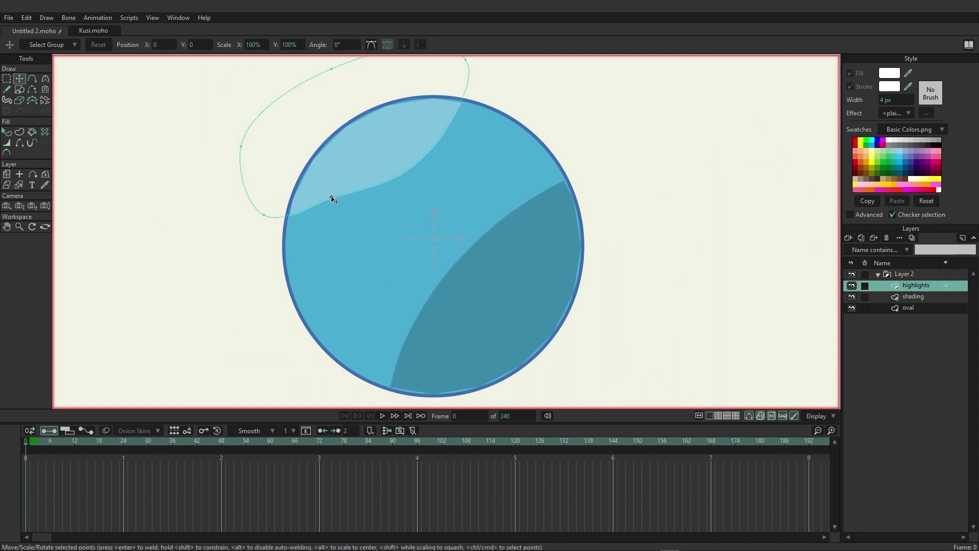
{"action": "left_click_drag", "start_coordinate": [331, 197], "coordinate": [329, 208]}
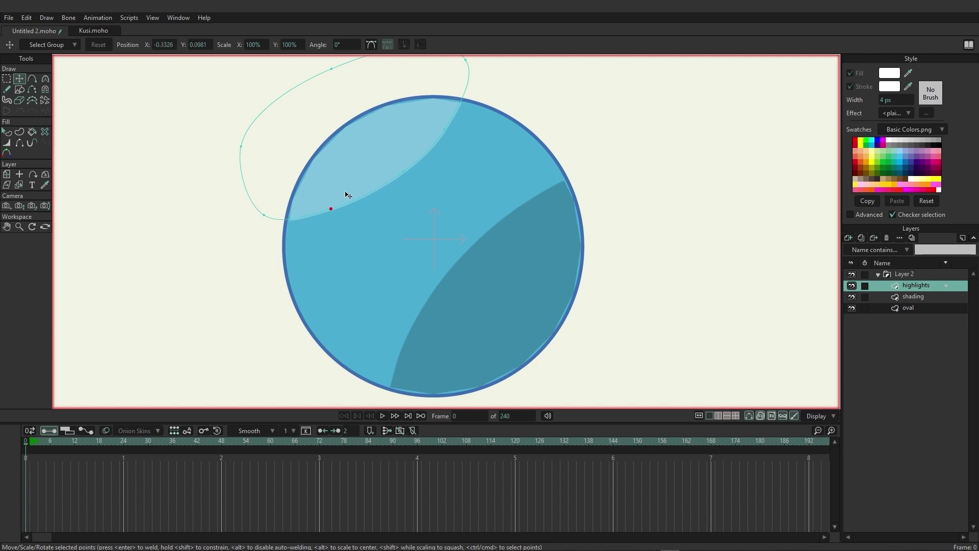
{"action": "left_click_drag", "start_coordinate": [468, 62], "coordinate": [463, 60]}
{"action": "scroll", "coordinate": [656, 212], "scroll_direction": "down", "scroll_amount": 3}
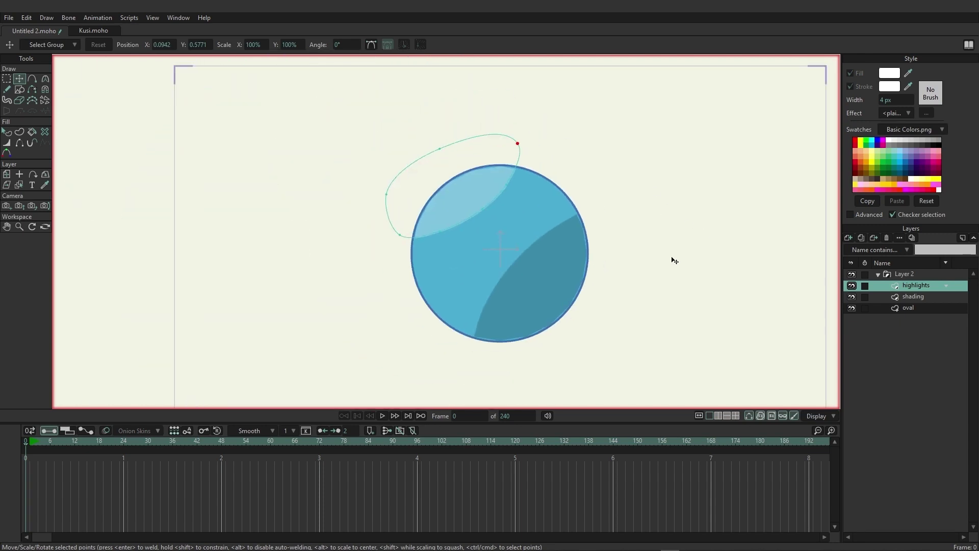
{"action": "key", "text": "ctrl+r"}
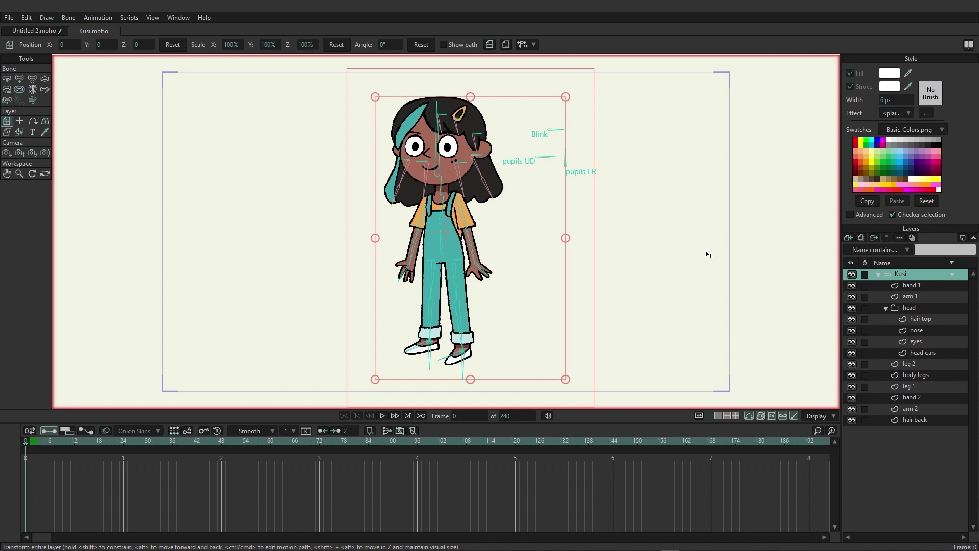
Step: Examine the head group in Kusi.moho by switching its nose, eyes and head ears layers off and on
{"action": "scroll", "coordinate": [540, 204], "scroll_direction": "up", "scroll_amount": 4}
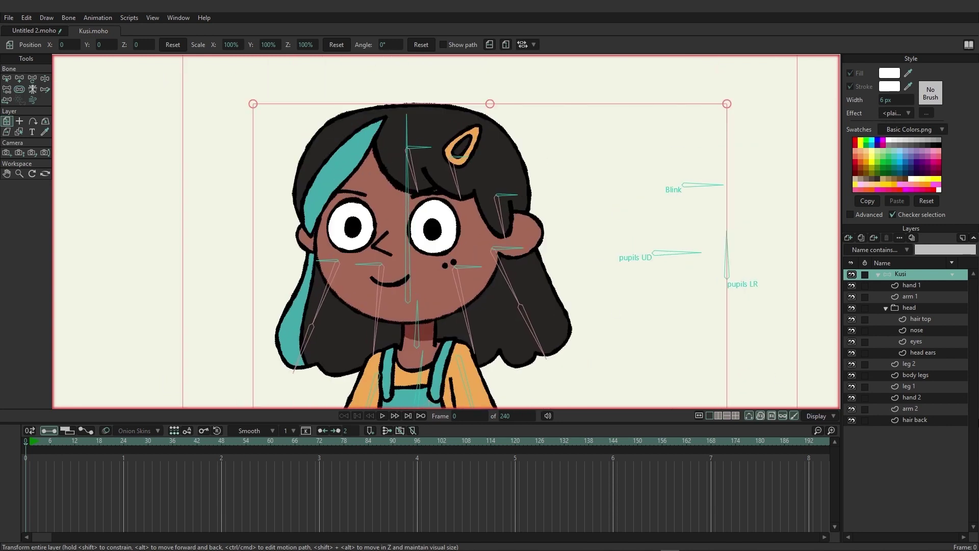
{"action": "left_click", "coordinate": [909, 309]}
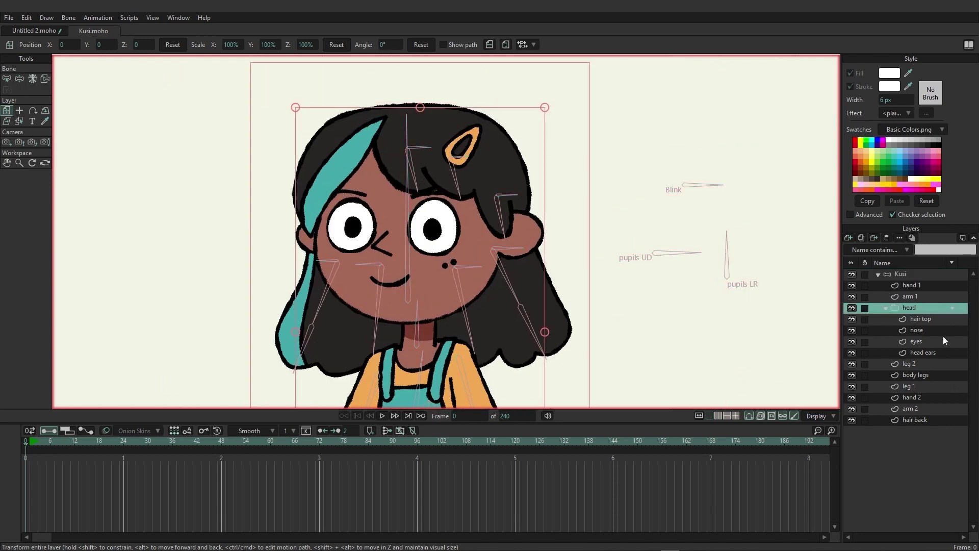
{"action": "left_click", "coordinate": [852, 330]}
{"action": "left_click", "coordinate": [851, 330]}
{"action": "left_click", "coordinate": [851, 341]}
{"action": "left_click", "coordinate": [851, 341]}
{"action": "left_click", "coordinate": [852, 353]}
{"action": "left_click", "coordinate": [852, 353]}
Step: Add a vector layer named shading directly above the hair top layer in the head group
{"action": "left_click", "coordinate": [923, 322]}
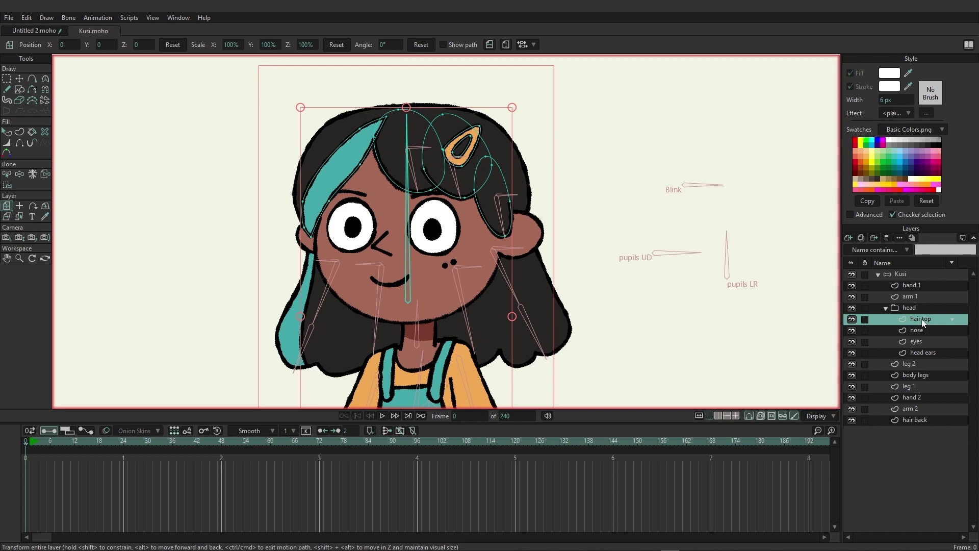
{"action": "left_click", "coordinate": [849, 240]}
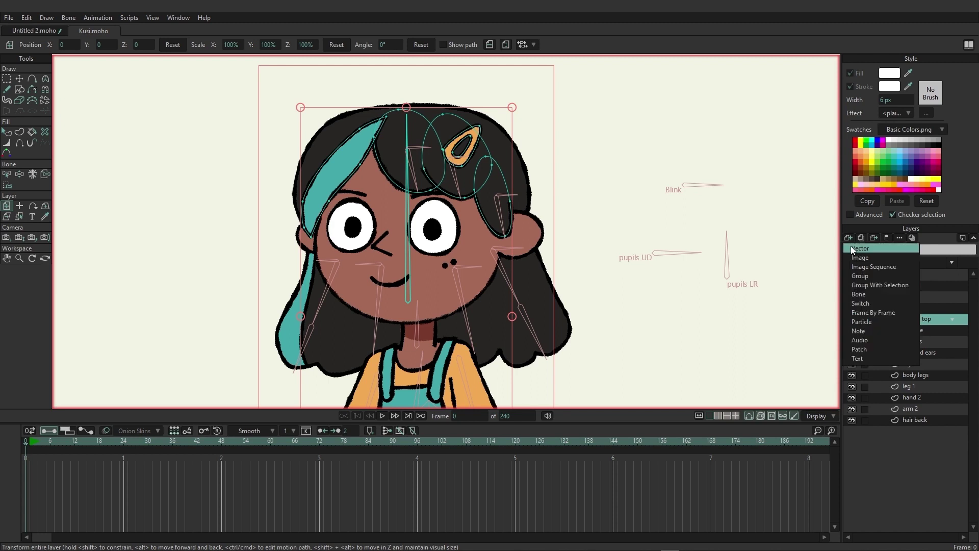
{"action": "left_click", "coordinate": [850, 247]}
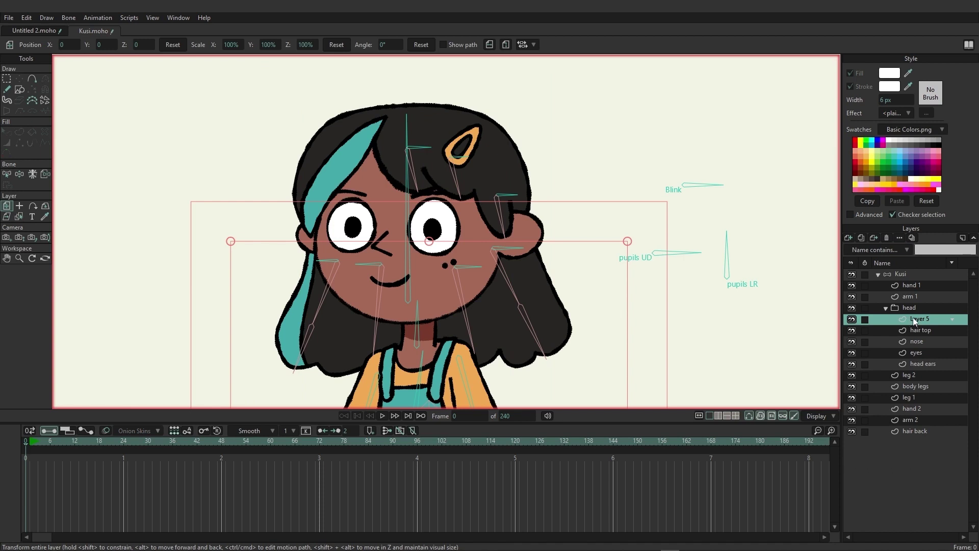
{"action": "type", "text": "shading"}
{"action": "key", "text": "Return"}
Step: Add a vector layer named HLs above the shading layer in the head group
{"action": "left_click", "coordinate": [849, 238]}
{"action": "left_click", "coordinate": [909, 313]}
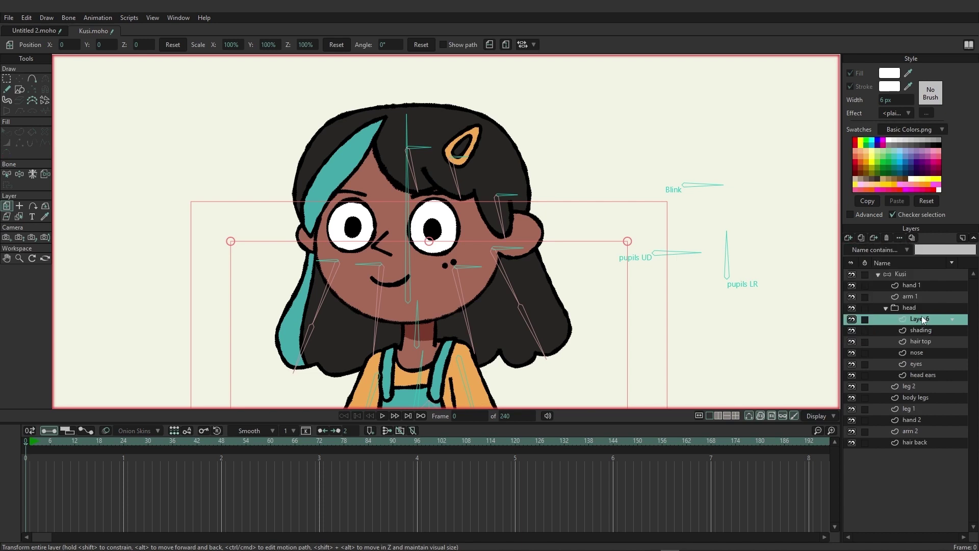
{"action": "key", "text": "BackSpace"}
{"action": "type", "text": "HLs"}
{"action": "key", "text": "Return"}
Step: On the shading layer, draw a closed curved band along the lower face, from the jaw on the teal-hair side to the opposite ear
{"action": "left_click", "coordinate": [916, 331]}
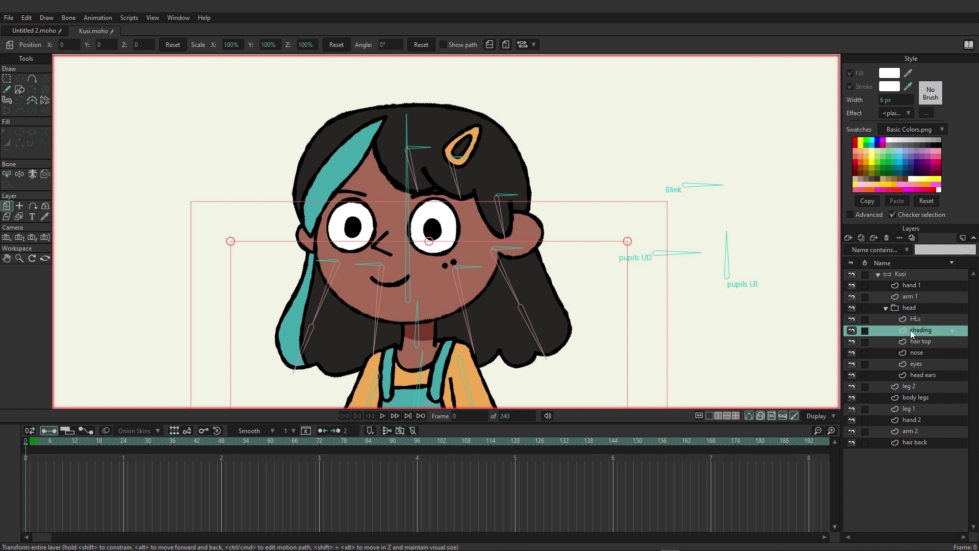
{"action": "left_click", "coordinate": [32, 78]}
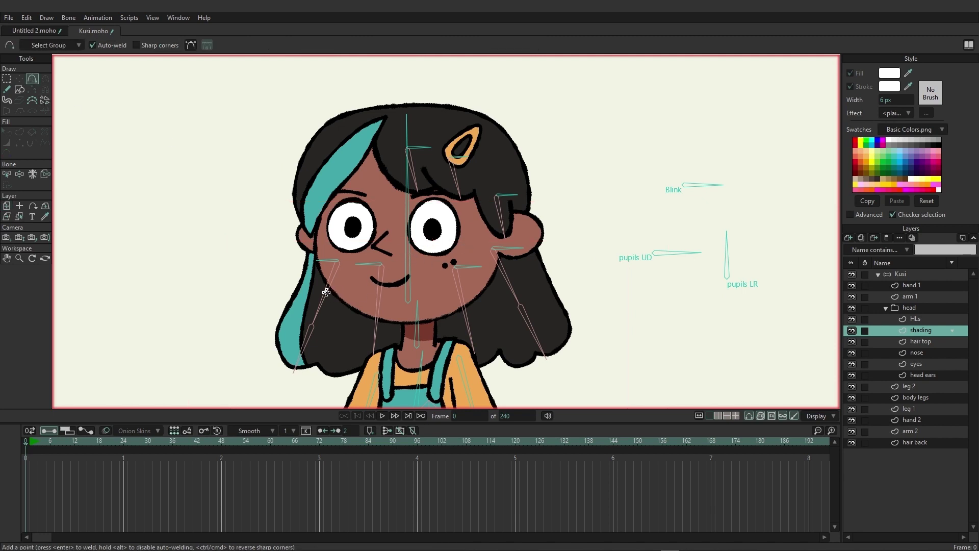
{"action": "mouse_move", "coordinate": [327, 292]}
{"action": "left_mouse_down"}
{"action": "mouse_move", "coordinate": [404, 300]}
{"action": "mouse_move", "coordinate": [486, 270]}
{"action": "mouse_move", "coordinate": [503, 240]}
{"action": "mouse_move", "coordinate": [535, 256]}
{"action": "mouse_move", "coordinate": [533, 282]}
{"action": "mouse_move", "coordinate": [479, 328]}
{"action": "mouse_move", "coordinate": [365, 343]}
{"action": "mouse_move", "coordinate": [319, 314]}
{"action": "mouse_move", "coordinate": [326, 294]}
{"action": "left_mouse_up"}
{"action": "left_click", "coordinate": [455, 283]}
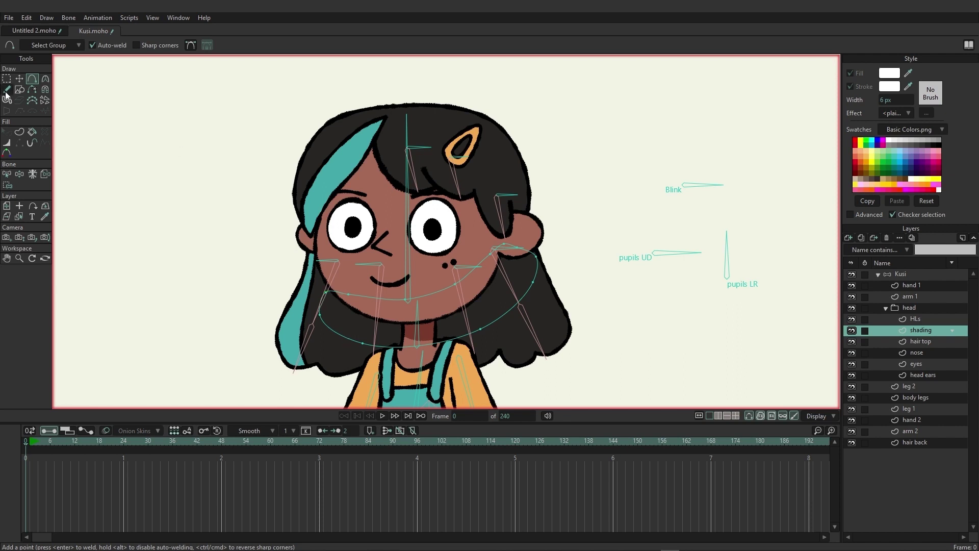
Step: Create a shape from the jaw outline with dark blue fill 1C368A
{"action": "left_click", "coordinate": [19, 132]}
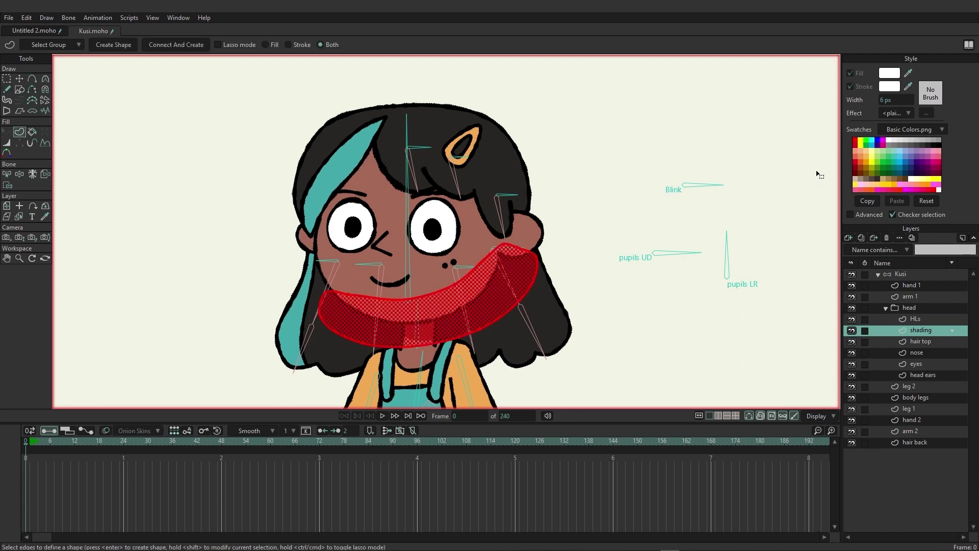
{"action": "left_click", "coordinate": [890, 79]}
{"action": "left_click", "coordinate": [528, 266]}
{"action": "left_click_drag", "start_coordinate": [514, 267], "coordinate": [490, 275]}
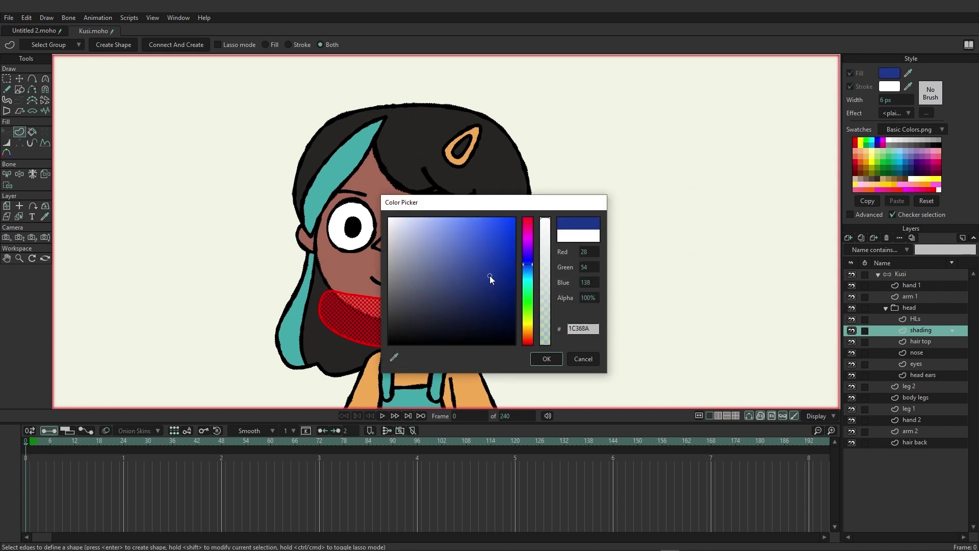
{"action": "left_click", "coordinate": [555, 360]}
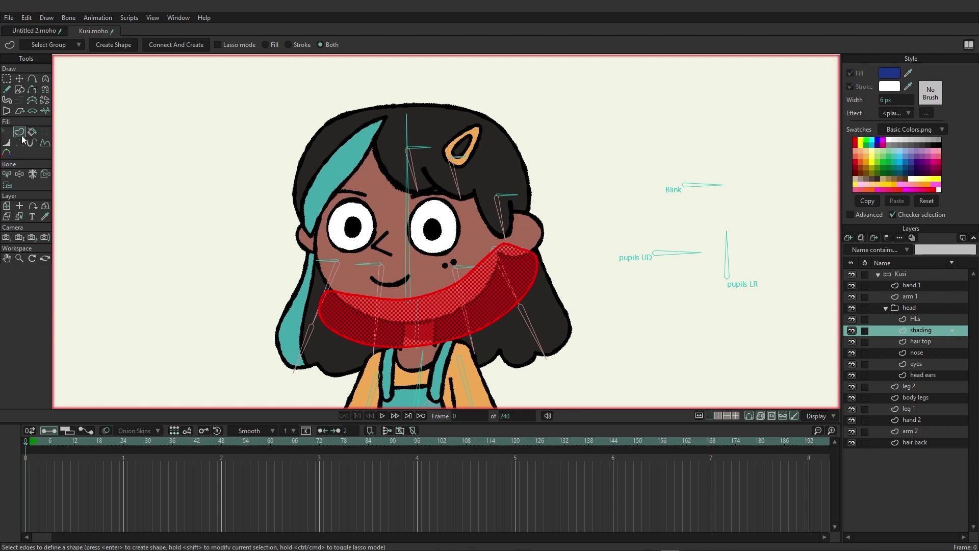
{"action": "left_click", "coordinate": [113, 45]}
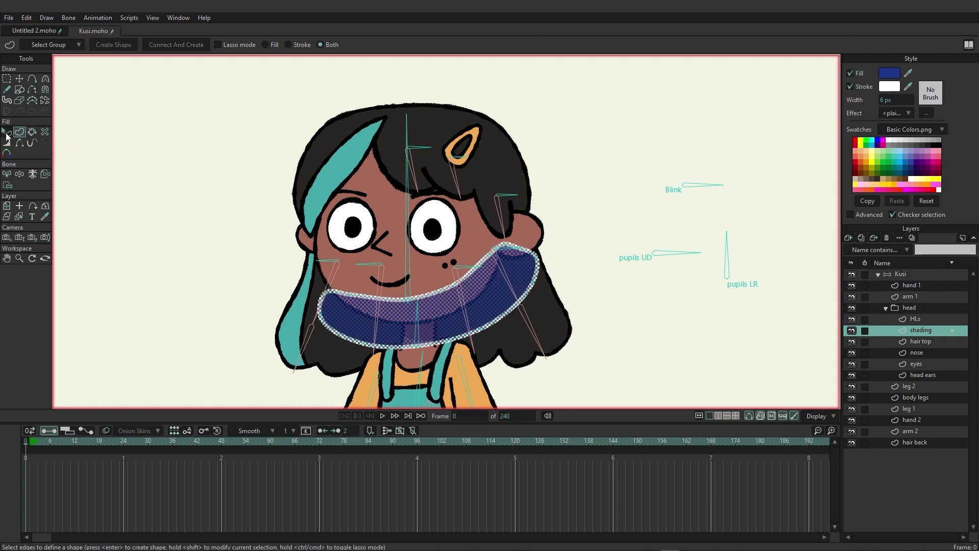
Step: Turn off the stroke of the blue jaw shape and deselect it
{"action": "left_click", "coordinate": [7, 133]}
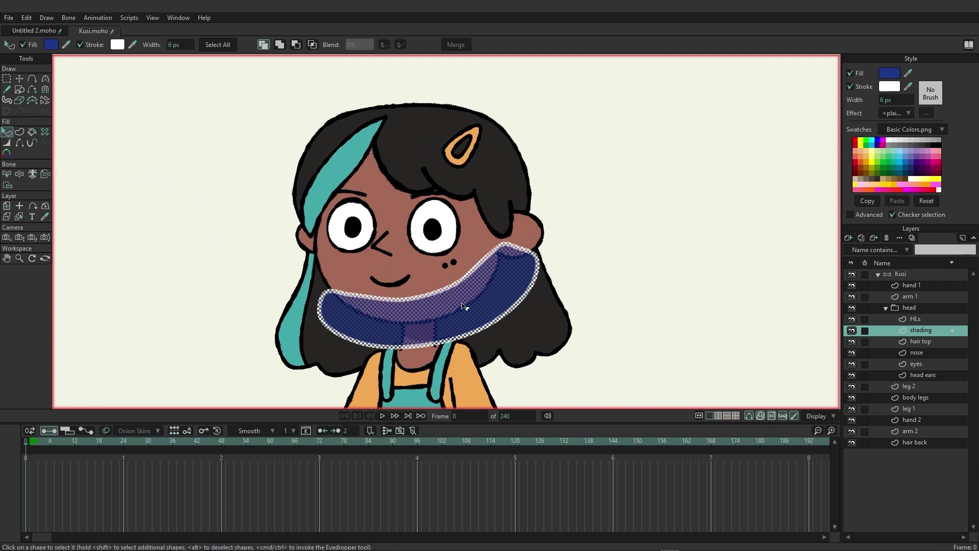
{"action": "left_click", "coordinate": [88, 45]}
{"action": "left_click", "coordinate": [157, 181]}
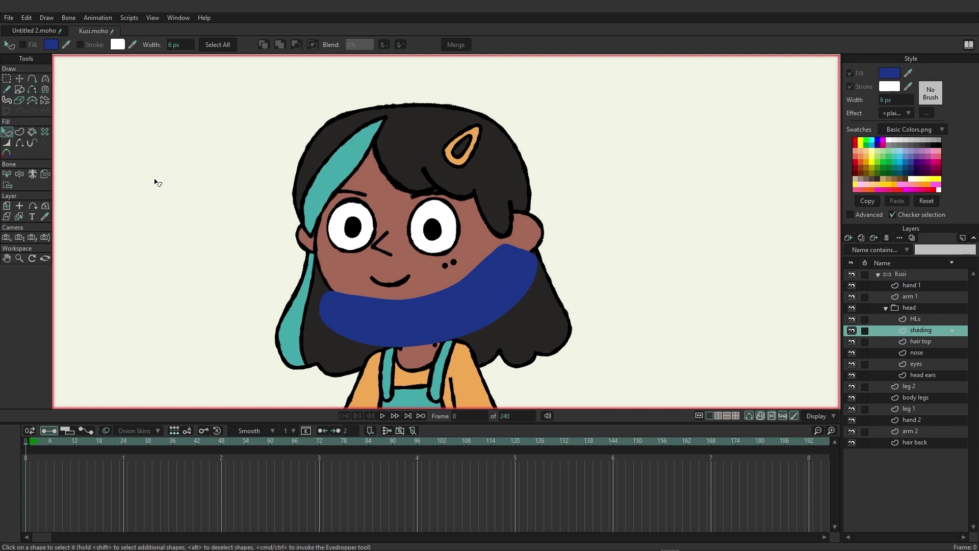
Step: On the HLs layer, draw a white FFFFFF circle without stroke over the forehead and hair on the teal-streak side
{"action": "left_click", "coordinate": [921, 320]}
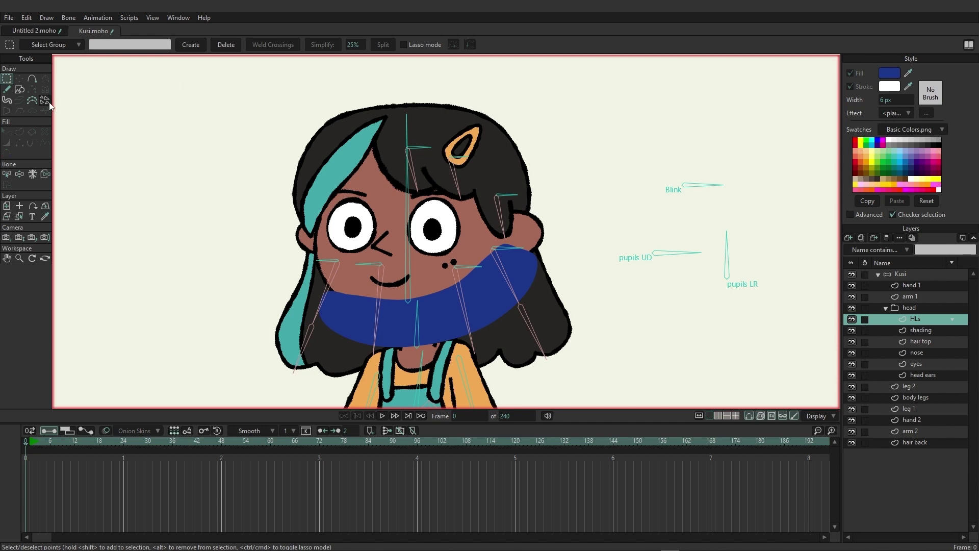
{"action": "left_click", "coordinate": [19, 89]}
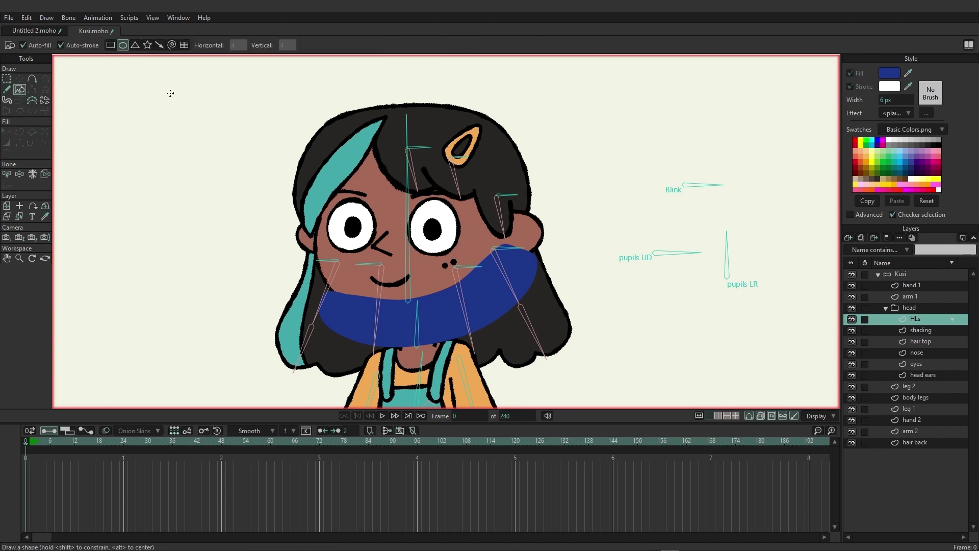
{"action": "left_click", "coordinate": [889, 73]}
{"action": "type", "text": "ffffff"}
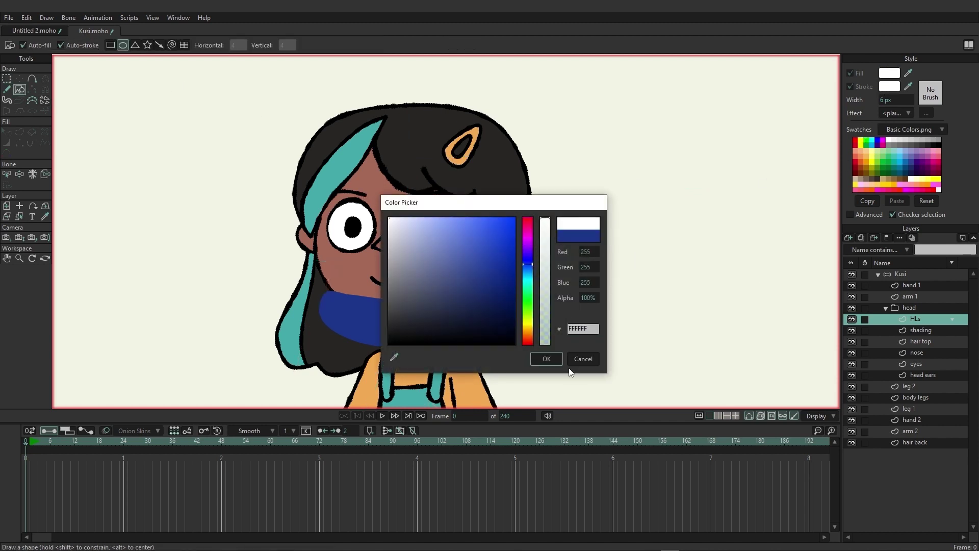
{"action": "left_click", "coordinate": [544, 359]}
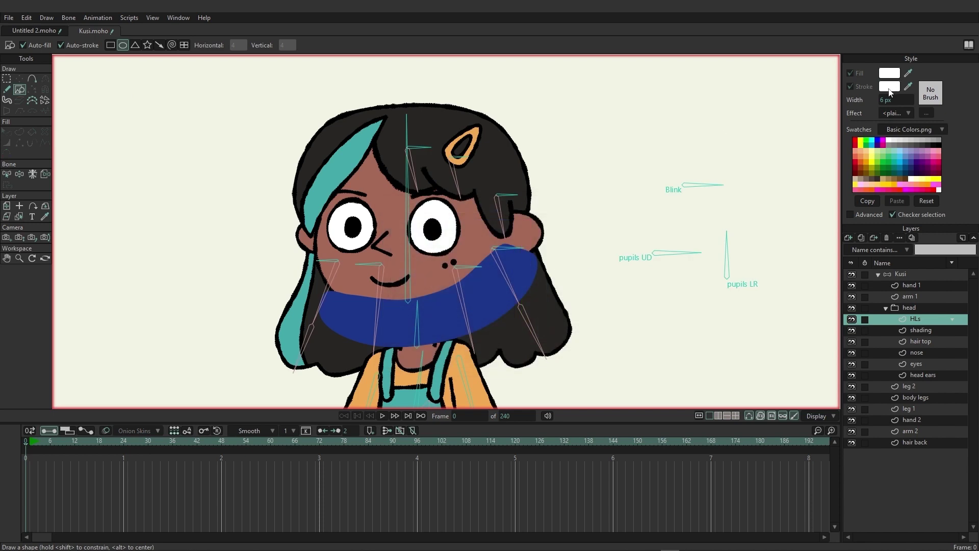
{"action": "left_click", "coordinate": [75, 45]}
{"action": "left_click_drag", "start_coordinate": [253, 100], "coordinate": [398, 236]}
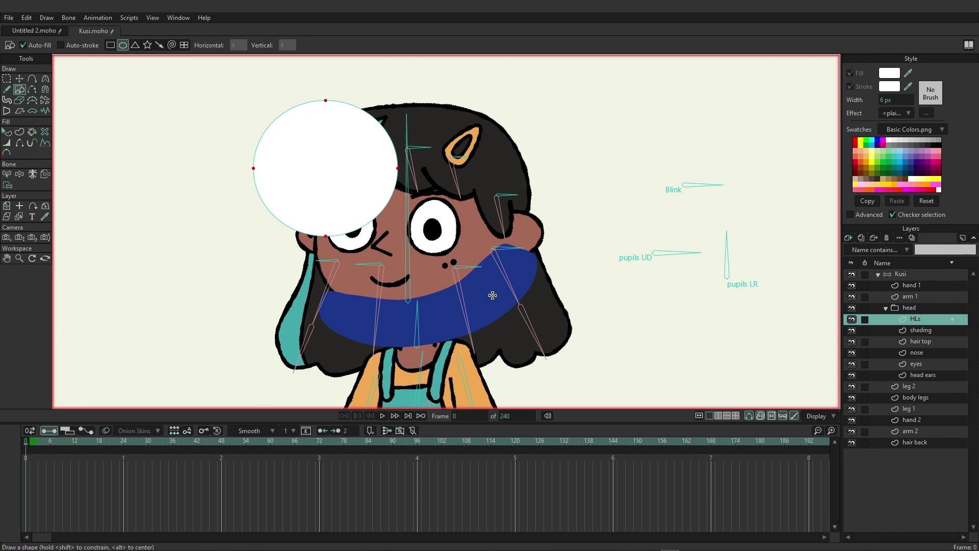
Step: Set the head group's group mask to Hide all
{"action": "left_click", "coordinate": [910, 308]}
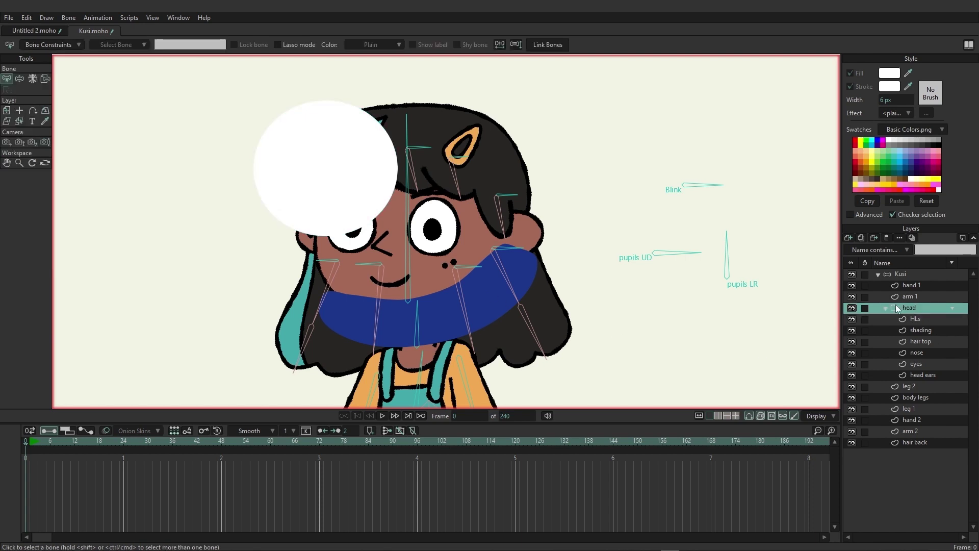
{"action": "double_click", "coordinate": [896, 305]}
{"action": "left_click", "coordinate": [743, 27]}
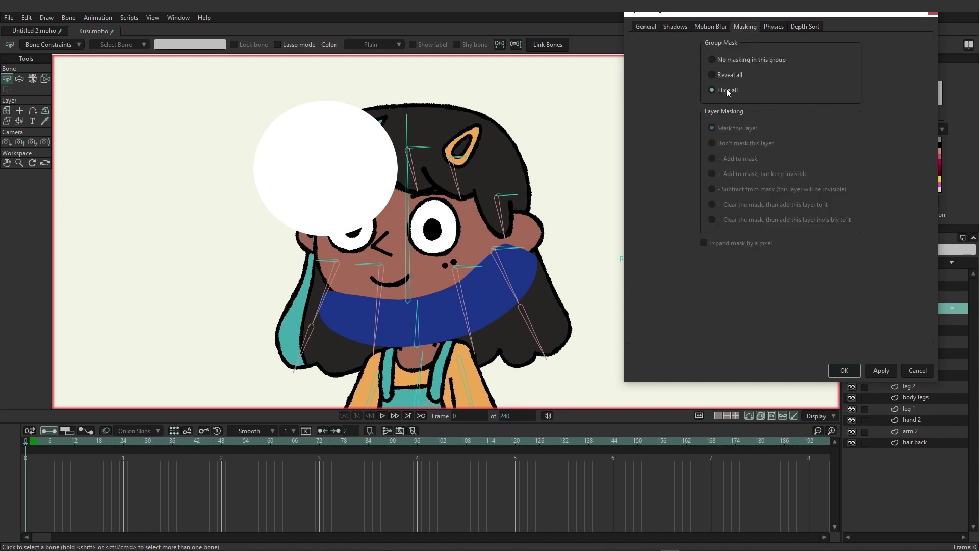
{"action": "left_click", "coordinate": [880, 370]}
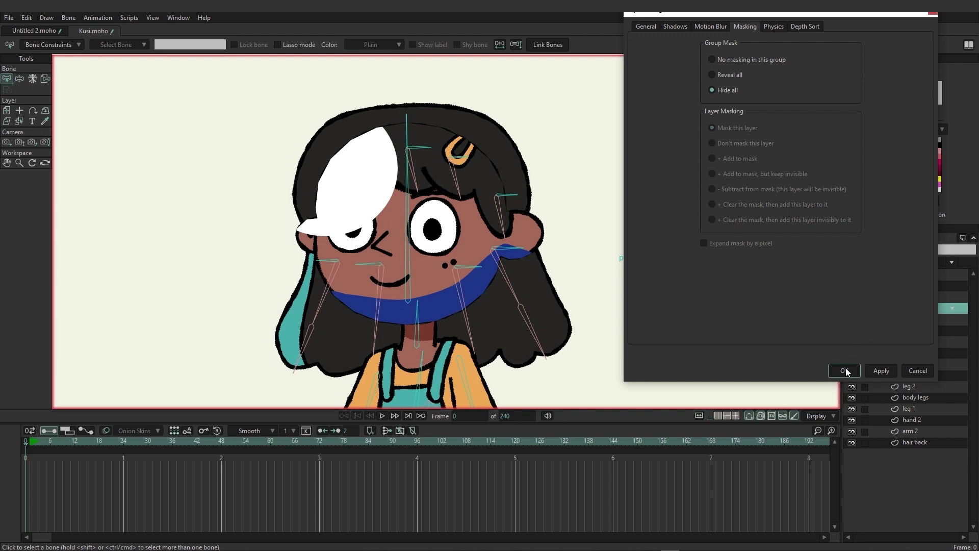
Step: Exclude strokes from the head ears layer's mask
{"action": "left_click_drag", "start_coordinate": [863, 15], "coordinate": [762, 28]}
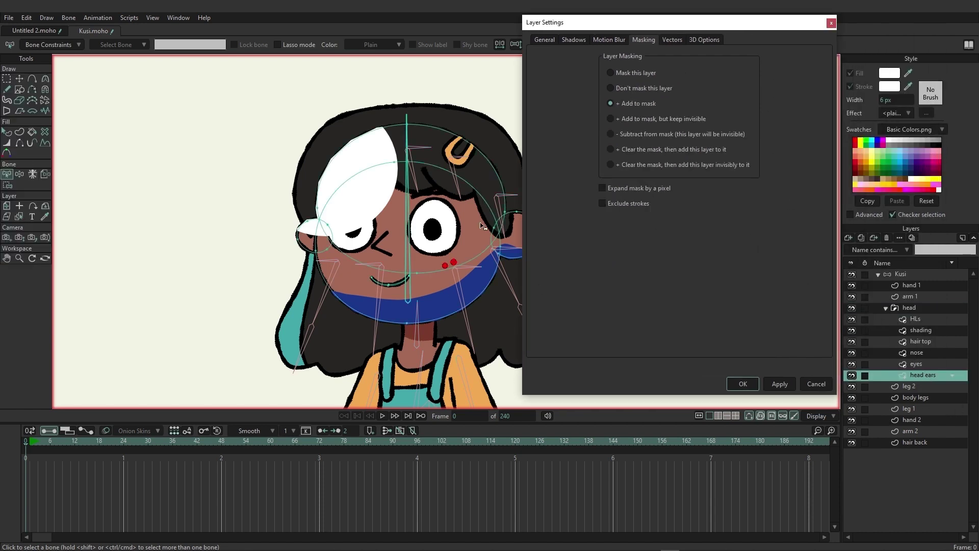
{"action": "left_click", "coordinate": [625, 203]}
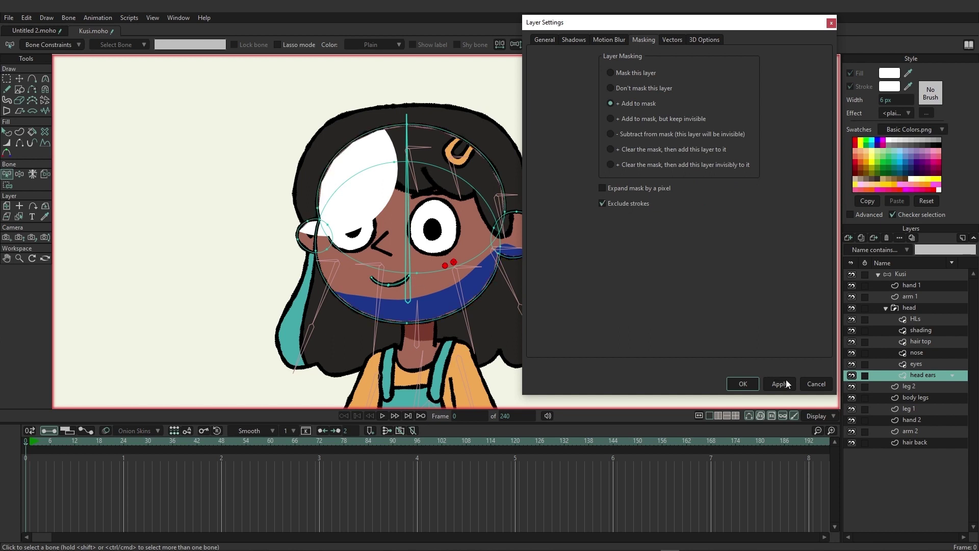
{"action": "left_click", "coordinate": [743, 384]}
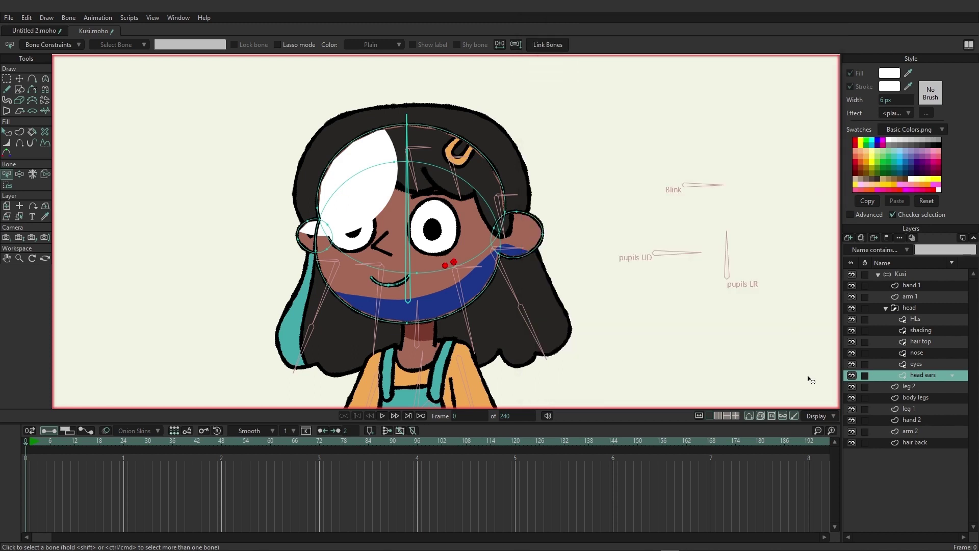
Step: Set the shading layer's blend mode to Multiply
{"action": "left_click", "coordinate": [919, 329]}
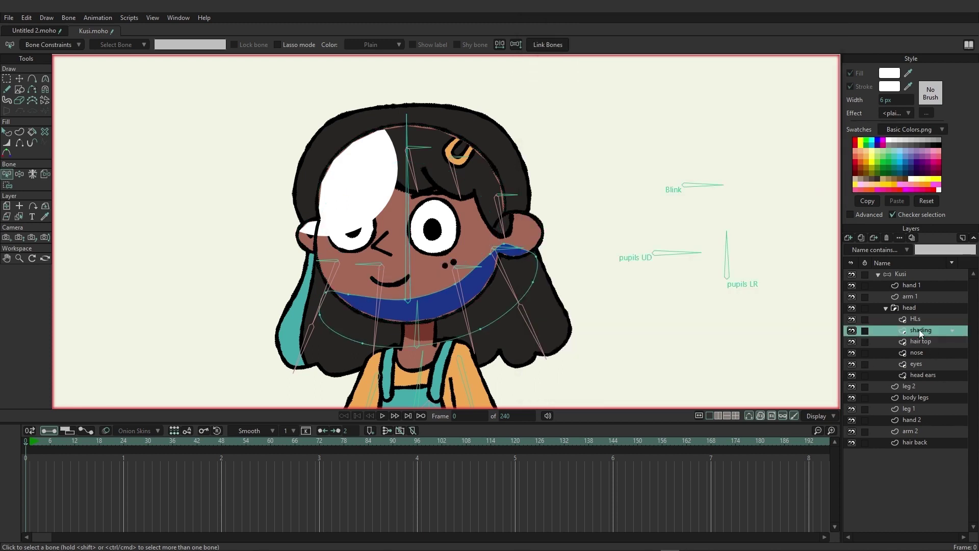
{"action": "right_click", "coordinate": [919, 330]}
{"action": "mouse_move", "coordinate": [923, 352]}
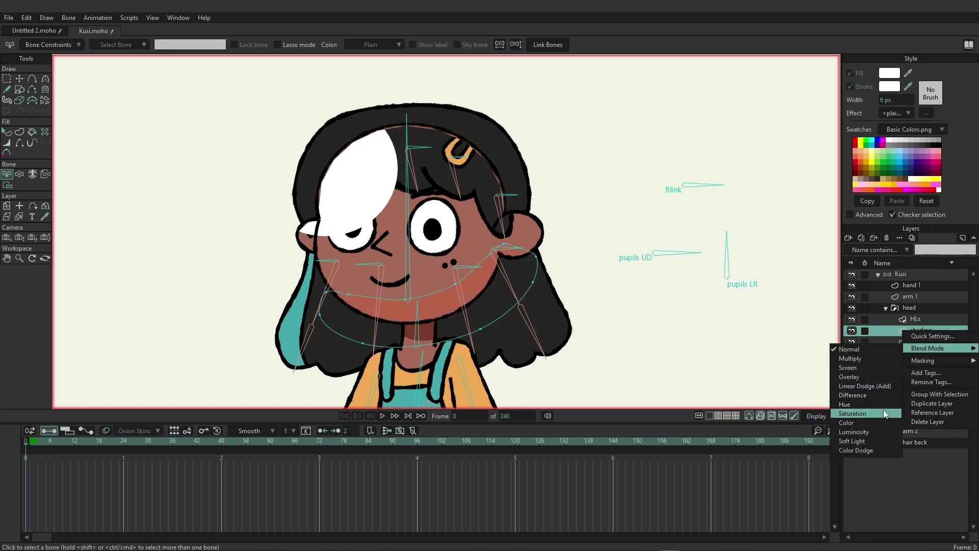
{"action": "left_click", "coordinate": [875, 359]}
Step: Set the HLs layer's blend mode to Overlay
{"action": "left_click", "coordinate": [914, 319]}
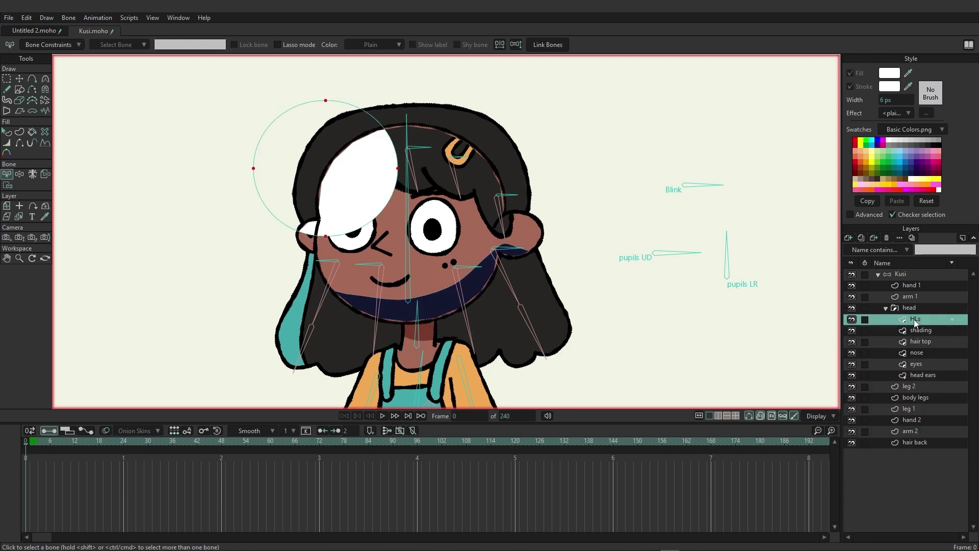
{"action": "right_click", "coordinate": [904, 322]}
{"action": "mouse_move", "coordinate": [930, 334]}
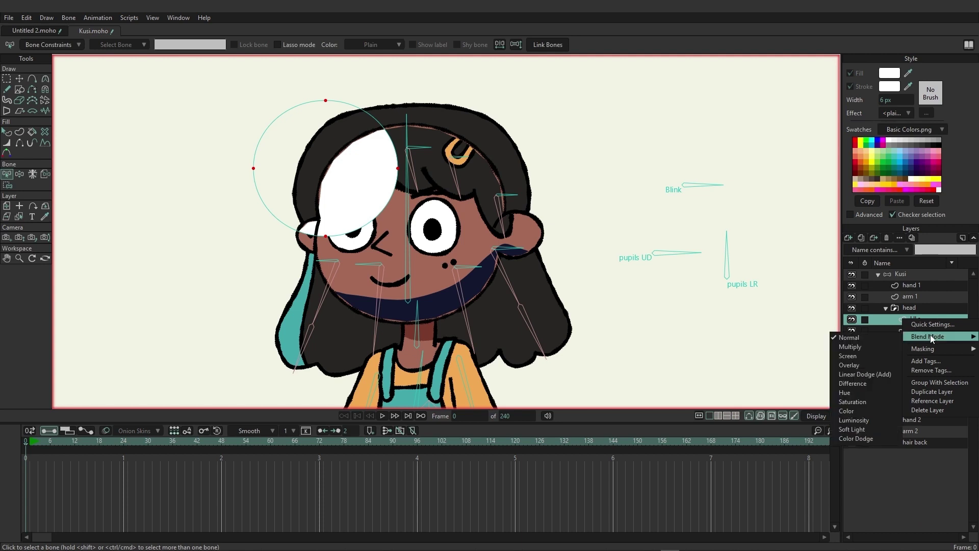
{"action": "left_click", "coordinate": [871, 366]}
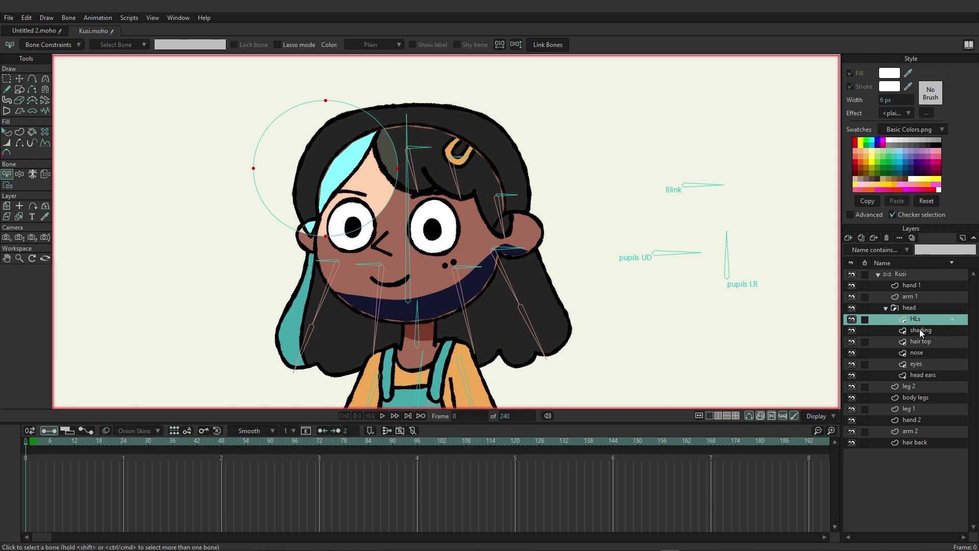
Step: Reduce the shading layer's opacity to 60%, then lower it further to 30%
{"action": "double_click", "coordinate": [920, 332]}
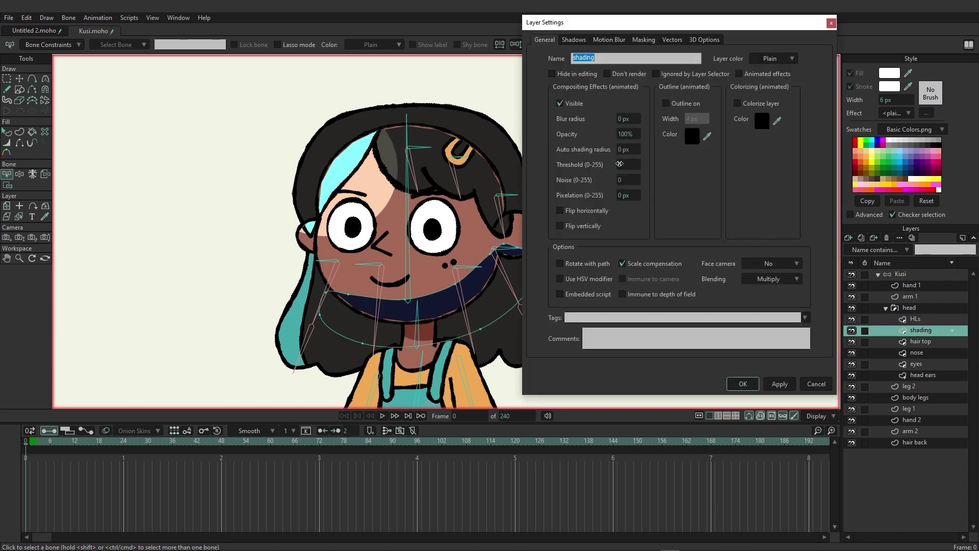
{"action": "left_click", "coordinate": [628, 133]}
{"action": "type", "text": "60"}
{"action": "key", "text": "Tab"}
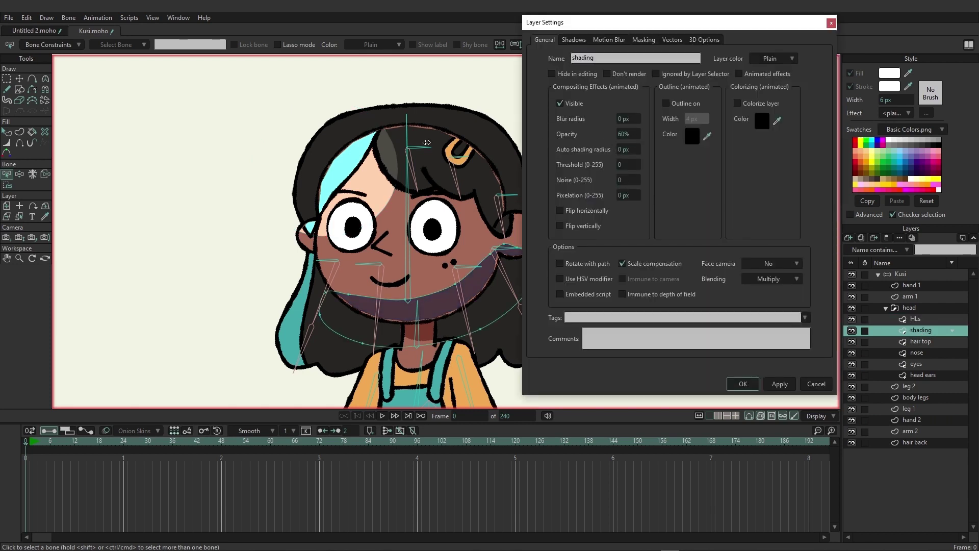
{"action": "mouse_move", "coordinate": [427, 143]}
{"action": "left_mouse_down"}
{"action": "mouse_move", "coordinate": [285, 135]}
{"action": "mouse_move", "coordinate": [309, 136]}
{"action": "left_mouse_up"}
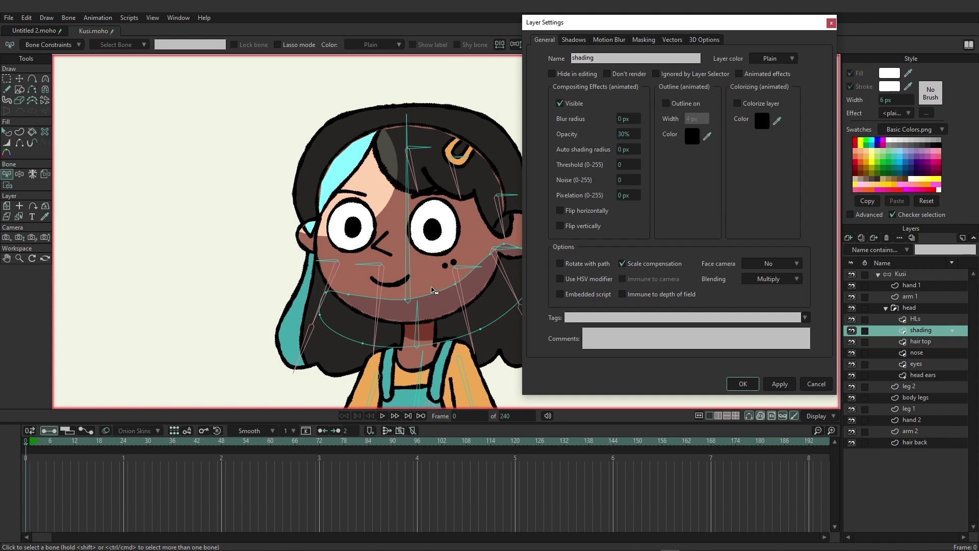
{"action": "left_click", "coordinate": [750, 384]}
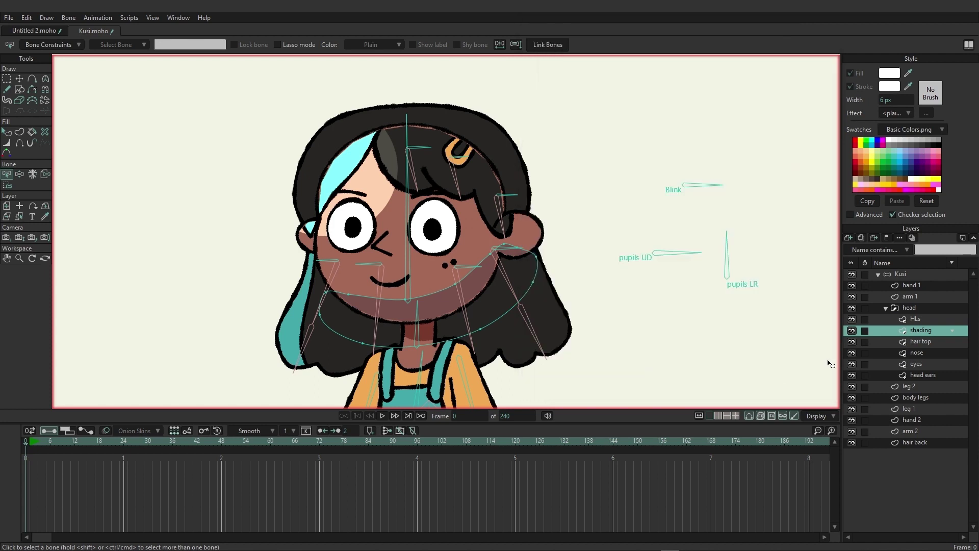
Step: Set the HLs layer's opacity to 30%
{"action": "double_click", "coordinate": [915, 319]}
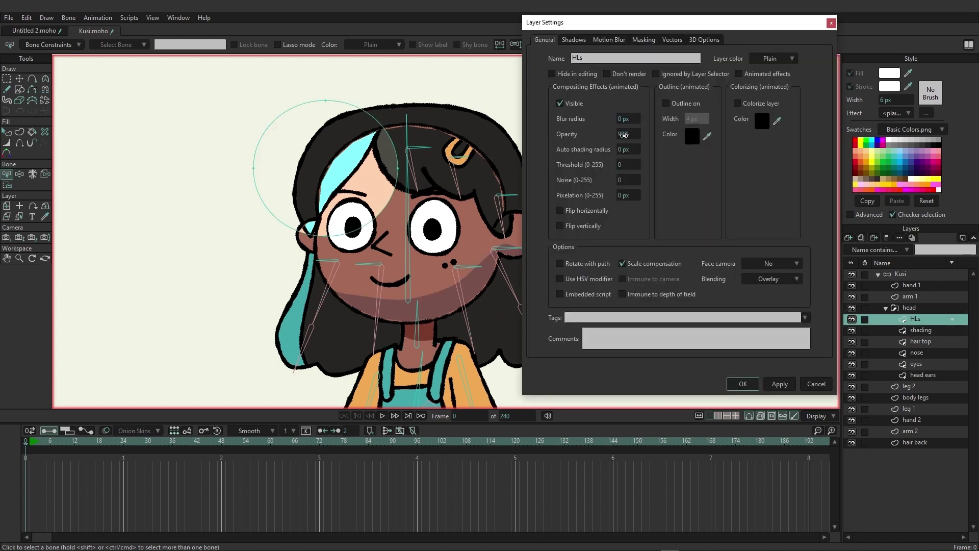
{"action": "left_click_drag", "start_coordinate": [624, 135], "coordinate": [303, 154]}
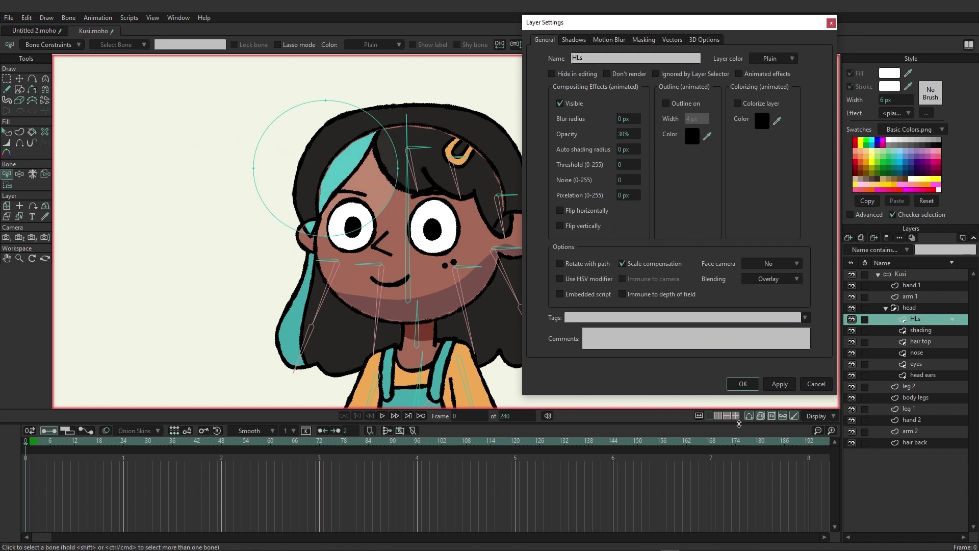
{"action": "left_click", "coordinate": [744, 384]}
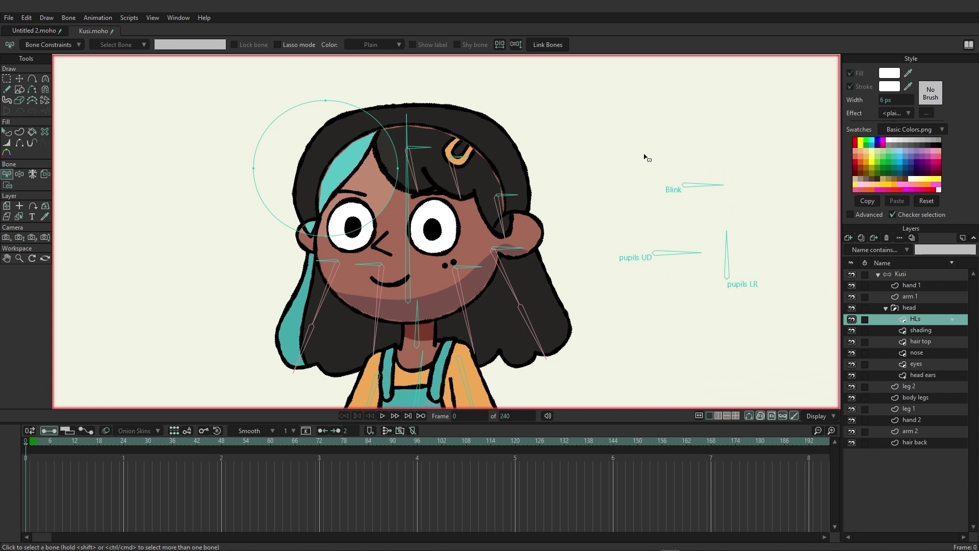
Step: Render a preview of the character to examine the head's shading and highlights, and close it
{"action": "key", "text": "ctrl+r"}
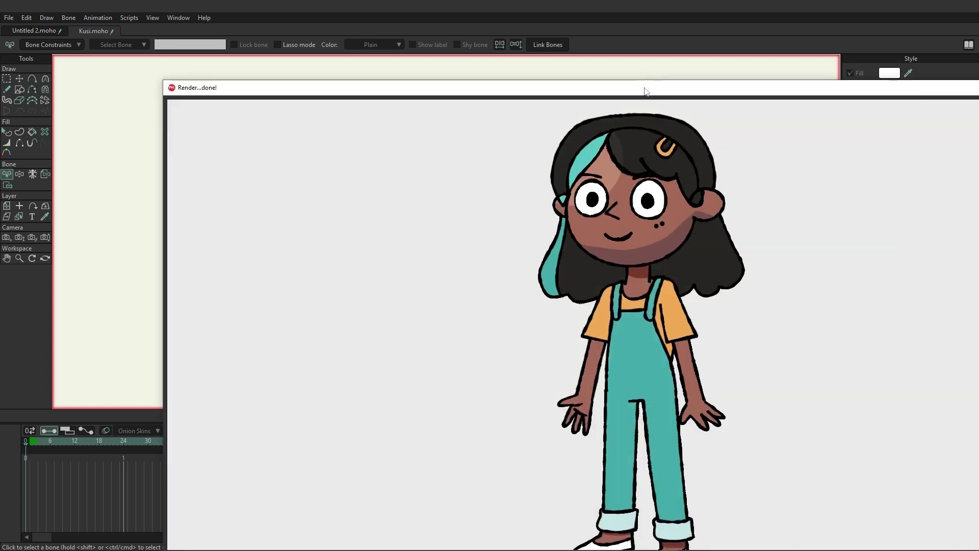
{"action": "left_click_drag", "start_coordinate": [645, 91], "coordinate": [578, 72]}
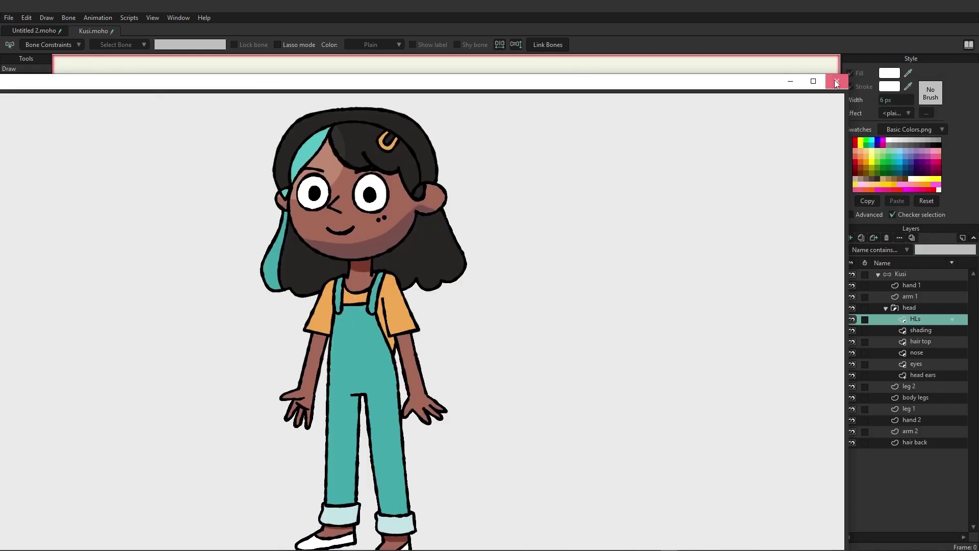
{"action": "left_click", "coordinate": [836, 79]}
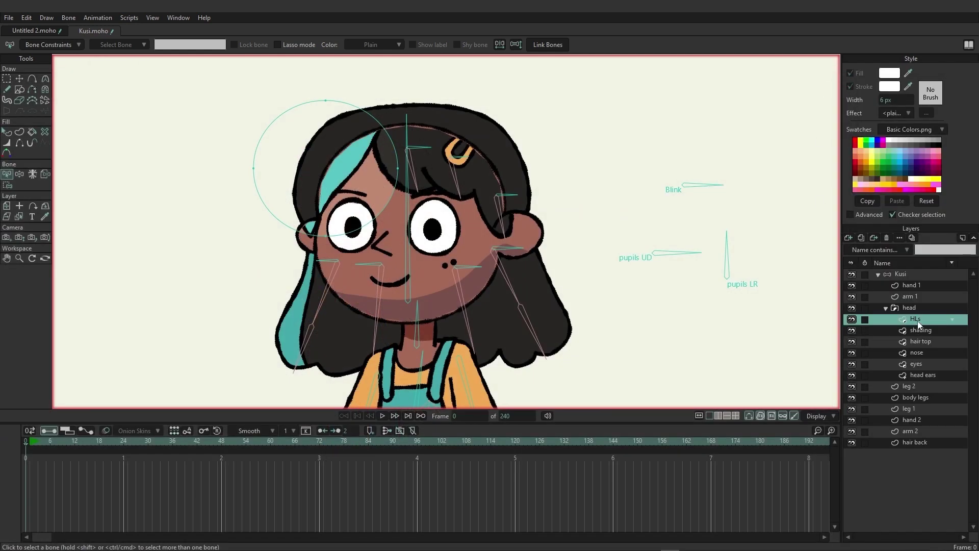
Step: Group the hand 1 and arm 1 layers together and name the new group f arm
{"action": "scroll", "coordinate": [508, 282], "scroll_direction": "down", "scroll_amount": 5}
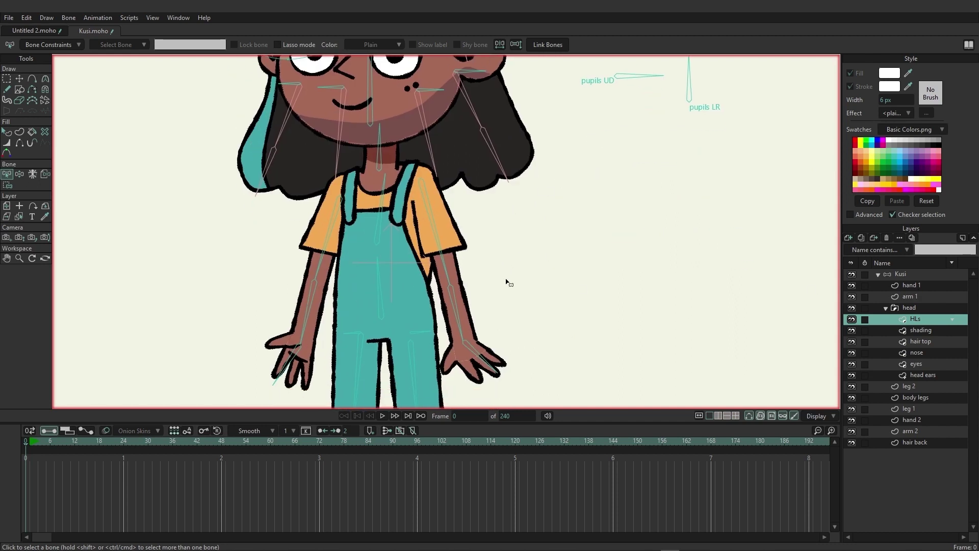
{"action": "left_click", "coordinate": [919, 286]}
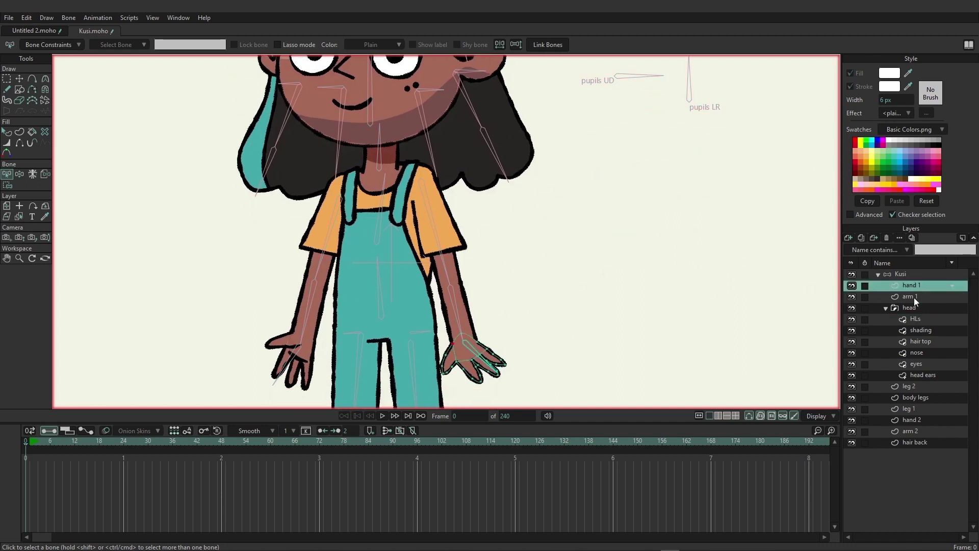
{"action": "left_click", "coordinate": [913, 297]}
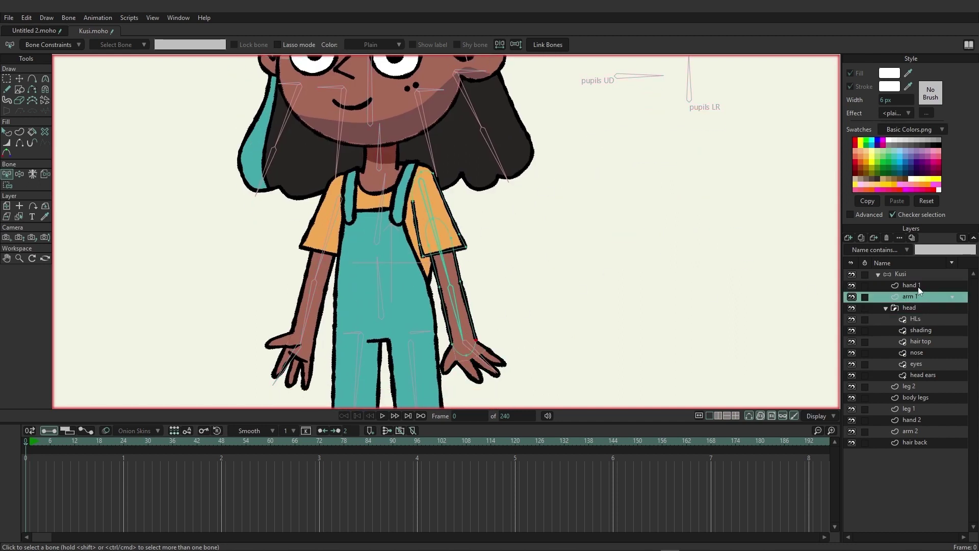
{"action": "left_click", "coordinate": [918, 287]}
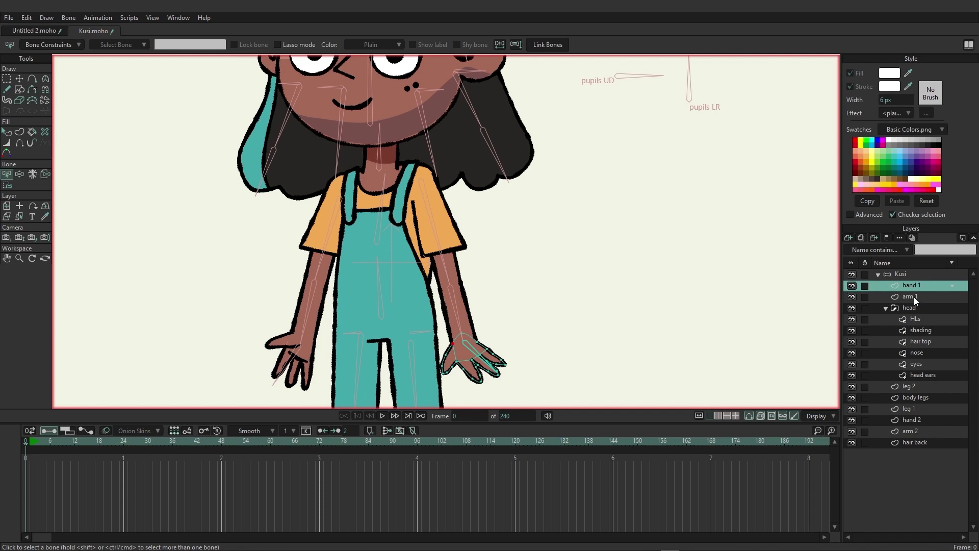
{"action": "left_click", "coordinate": [913, 297], "text": "shift"}
{"action": "right_click", "coordinate": [913, 298]}
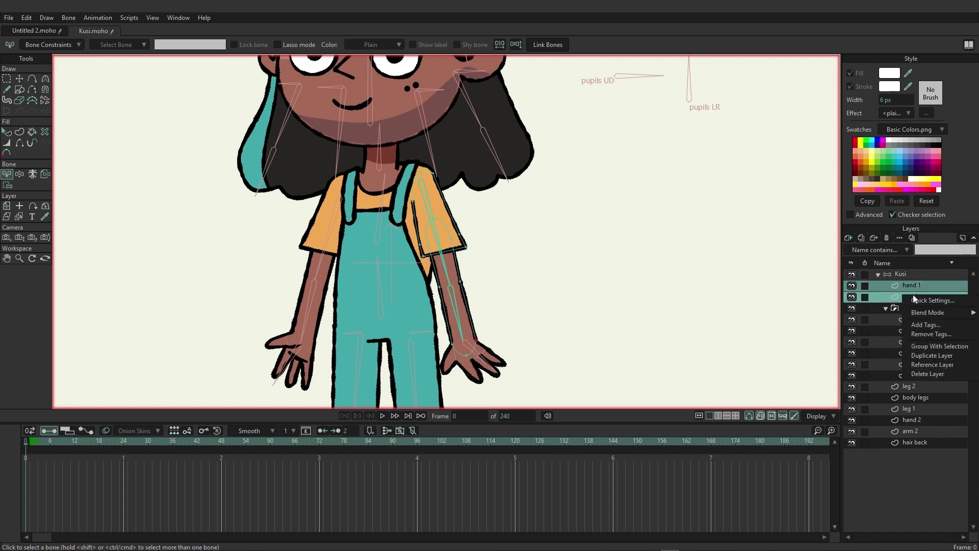
{"action": "left_click", "coordinate": [935, 344]}
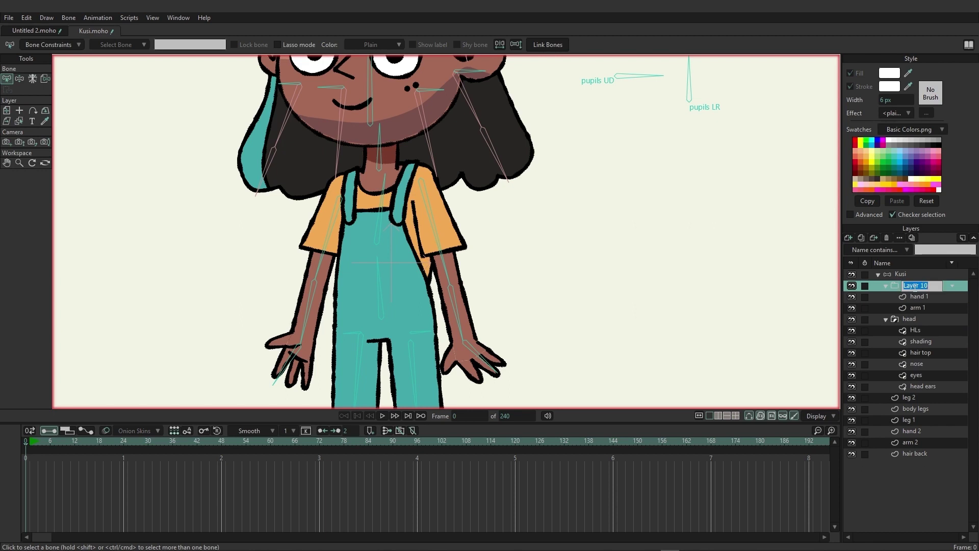
{"action": "type", "text": "f arm"}
Step: Add two vector layers above hand 1 in the f arm group, named Sh and Hl from lower to upper
{"action": "left_click", "coordinate": [939, 293]}
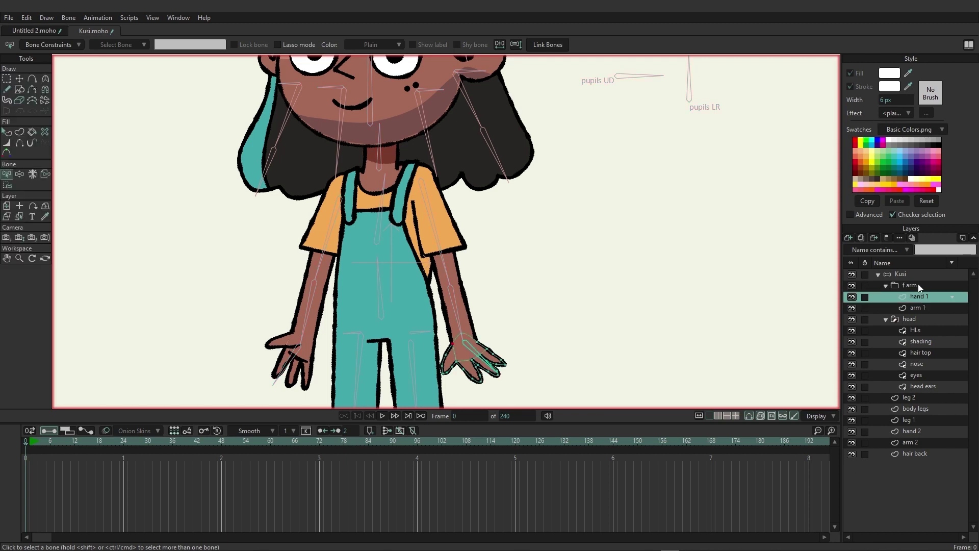
{"action": "left_click", "coordinate": [846, 240]}
{"action": "left_click", "coordinate": [849, 248]}
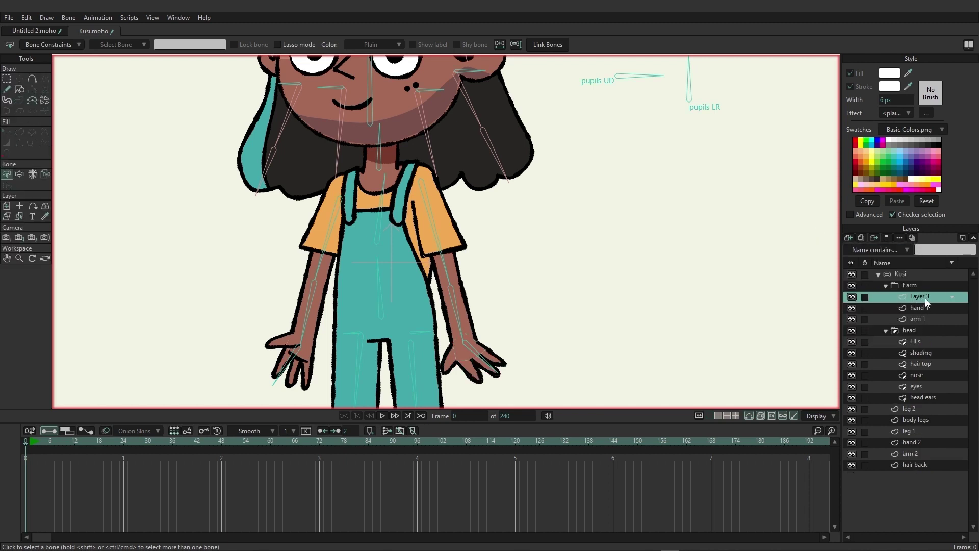
{"action": "type", "text": "Sh"}
{"action": "left_click", "coordinate": [845, 240]}
{"action": "left_click", "coordinate": [869, 249]}
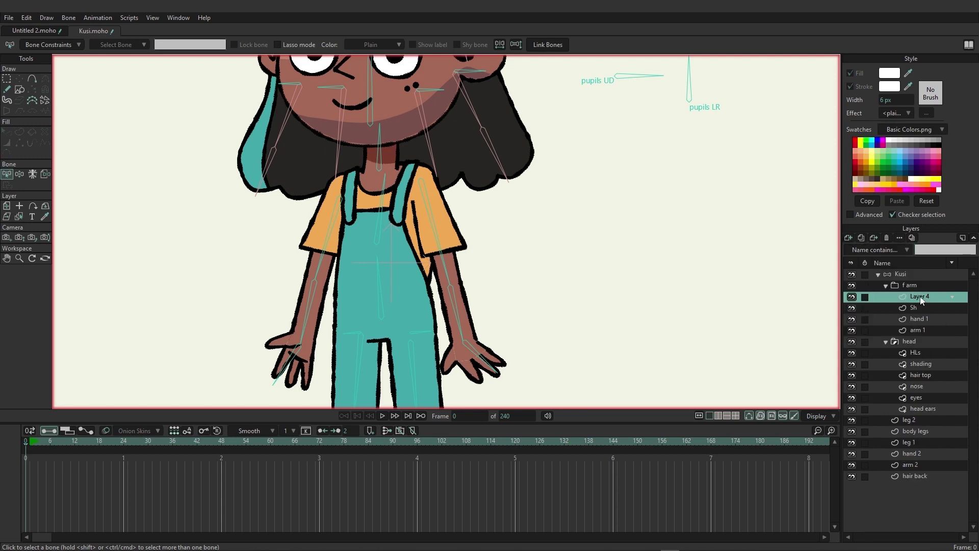
{"action": "double_click", "coordinate": [921, 297]}
{"action": "type", "text": "Hl"}
{"action": "key", "text": "Return"}
Step: Draw a closed shading outline on the Sh layer, running from the shoulder along the front arm's outer side and around the hand
{"action": "left_click", "coordinate": [922, 306]}
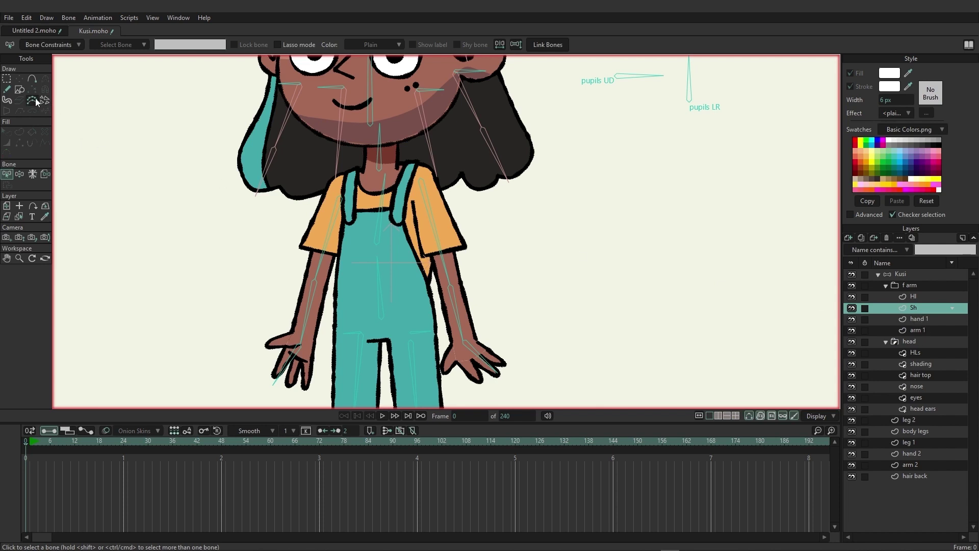
{"action": "left_click", "coordinate": [32, 79]}
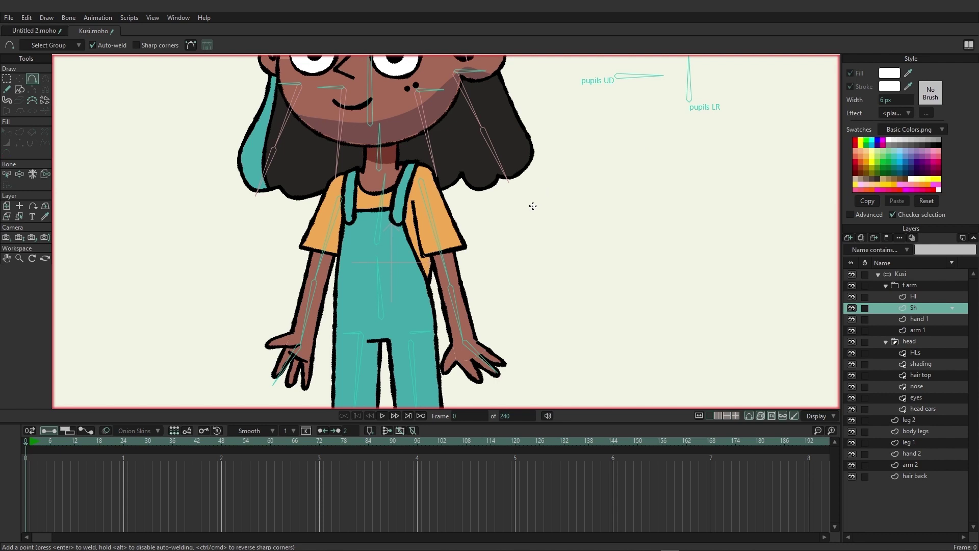
{"action": "scroll", "coordinate": [528, 204], "scroll_direction": "down", "scroll_amount": 2}
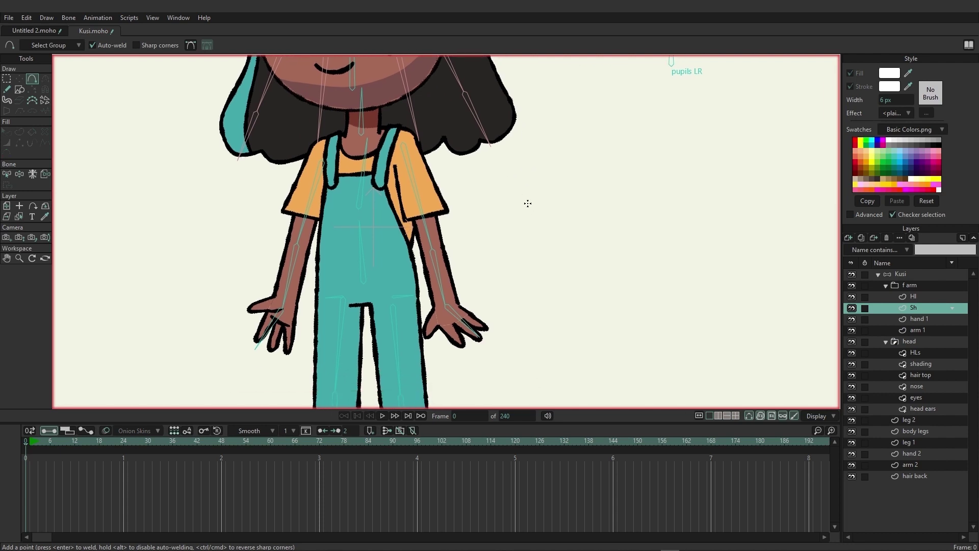
{"action": "left_click", "coordinate": [407, 126]}
{"action": "mouse_move", "coordinate": [407, 142]}
{"action": "left_mouse_down"}
{"action": "mouse_move", "coordinate": [452, 327]}
{"action": "mouse_move", "coordinate": [467, 352]}
{"action": "mouse_move", "coordinate": [508, 338]}
{"action": "mouse_move", "coordinate": [442, 131]}
{"action": "mouse_move", "coordinate": [408, 124]}
{"action": "left_mouse_up"}
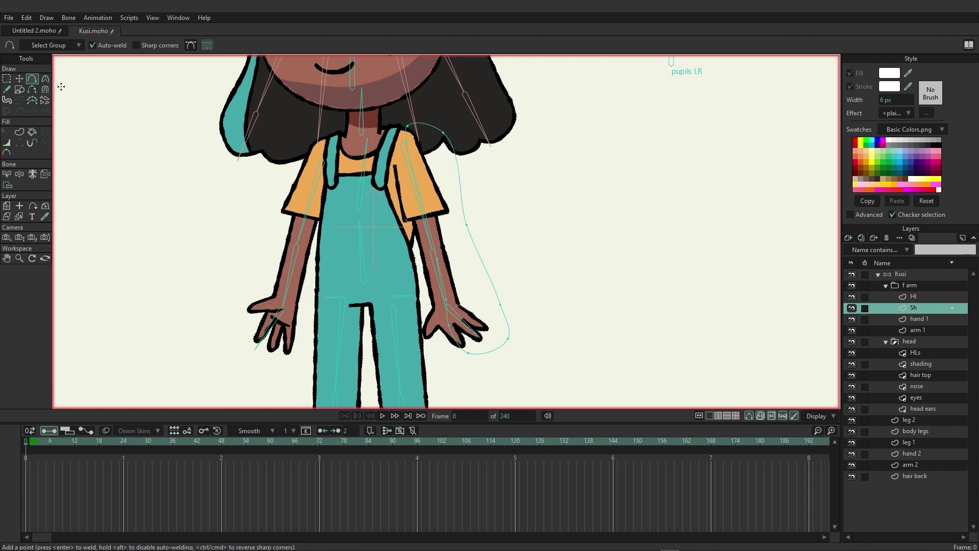
Step: Create a shape from the arm's shading outline with dark blue fill 2B399E and turn off its stroke
{"action": "left_click", "coordinate": [19, 132]}
{"action": "left_click", "coordinate": [431, 134]}
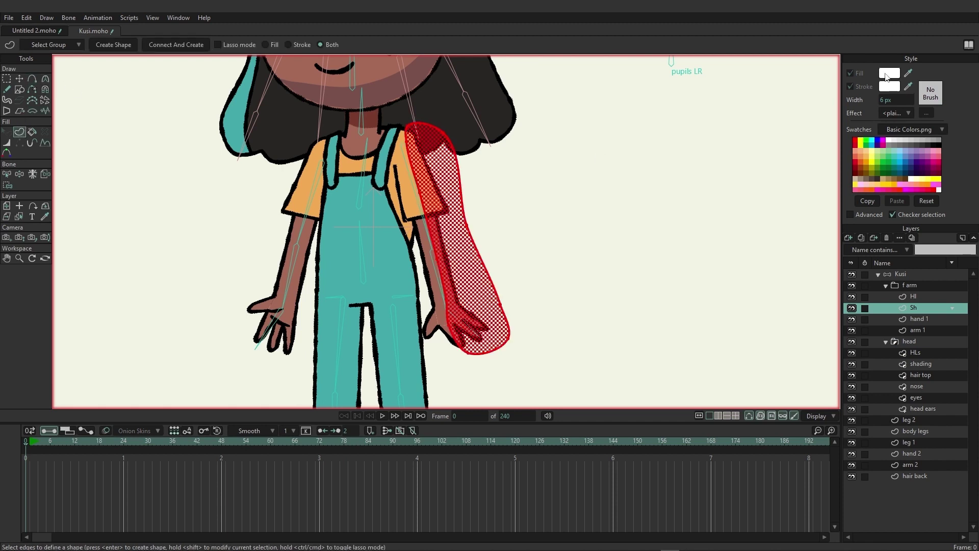
{"action": "left_click", "coordinate": [888, 73]}
{"action": "left_click", "coordinate": [528, 261]}
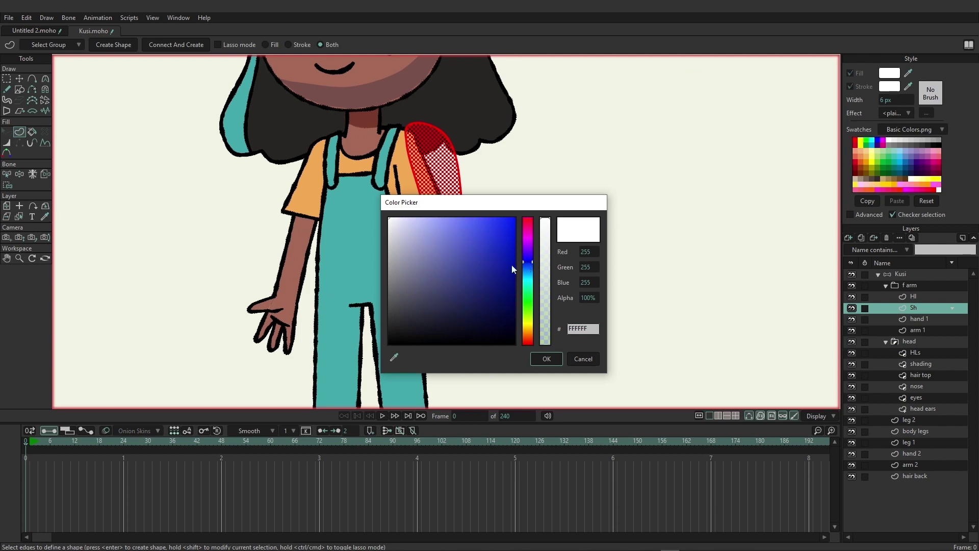
{"action": "left_click_drag", "start_coordinate": [502, 273], "coordinate": [480, 265]}
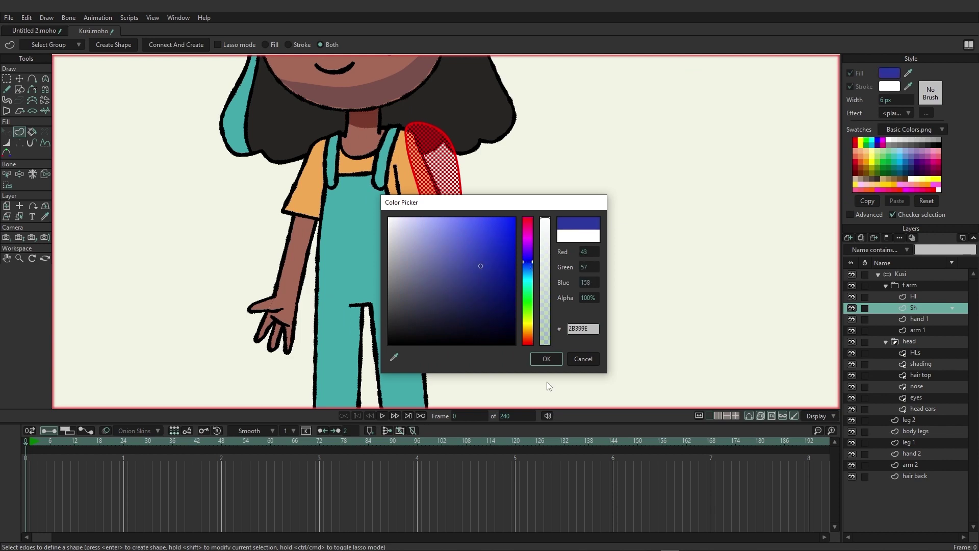
{"action": "left_click", "coordinate": [545, 360]}
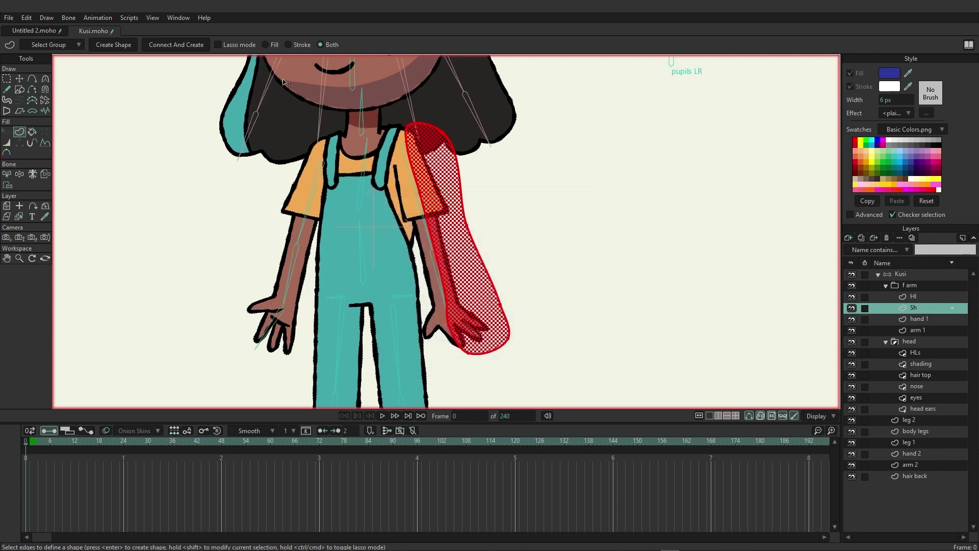
{"action": "left_click", "coordinate": [109, 43]}
{"action": "key", "text": "q"}
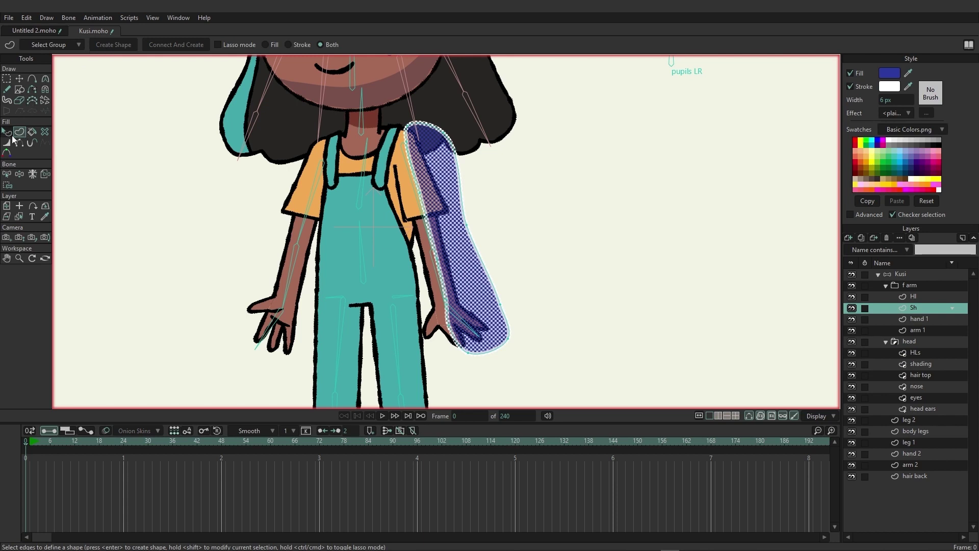
{"action": "left_click", "coordinate": [94, 46]}
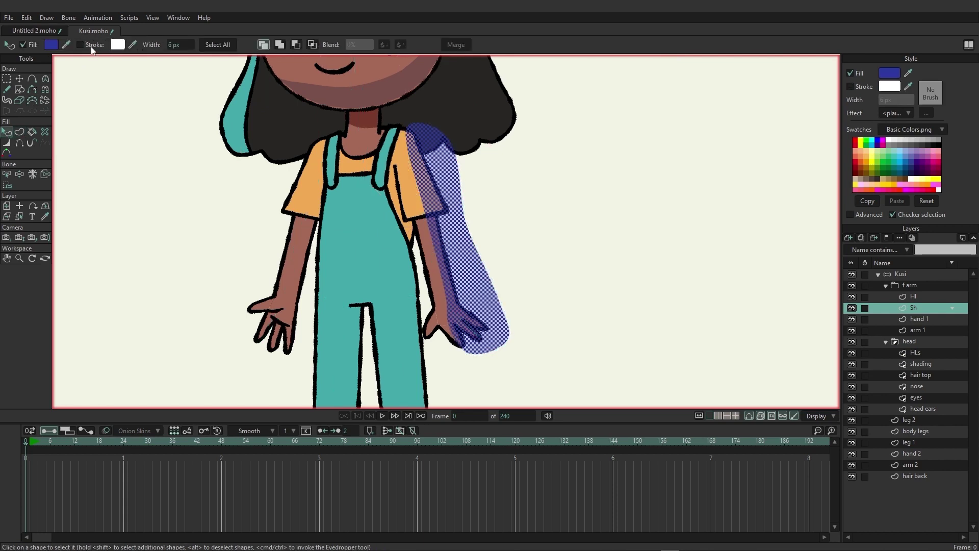
{"action": "left_click", "coordinate": [131, 185]}
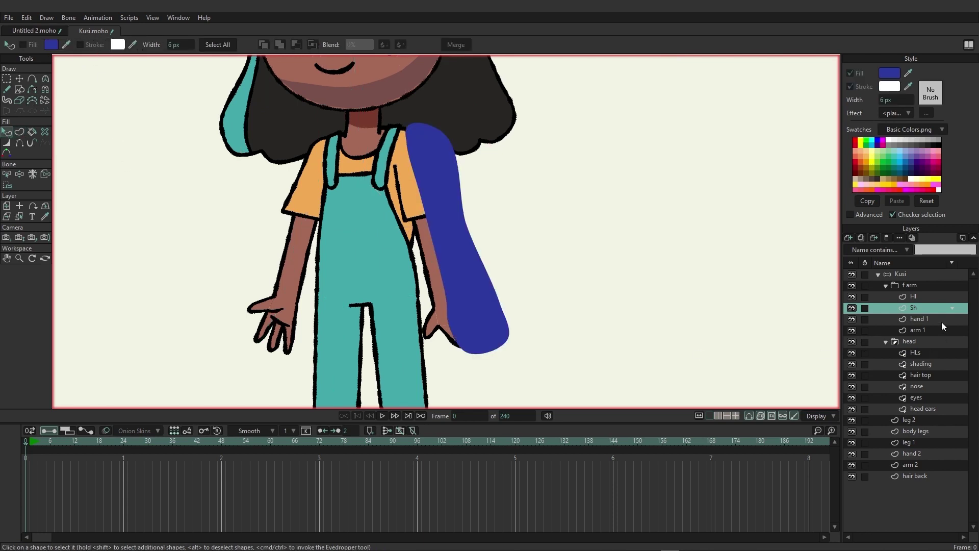
Step: Draw a closed highlight outline on the Hl layer along the front arm's inner side, from the shoulder to the wrist
{"action": "left_click", "coordinate": [926, 296]}
{"action": "key", "text": "a"}
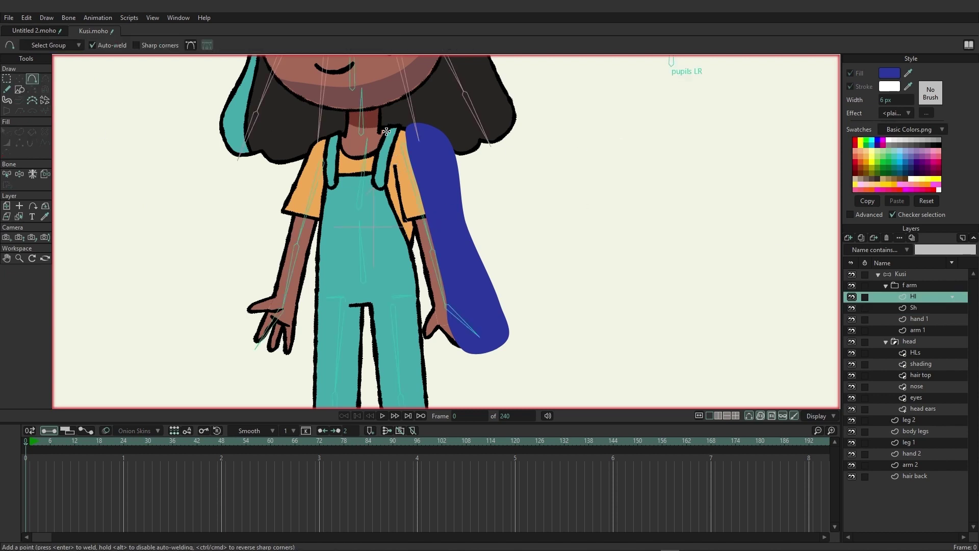
{"action": "mouse_move", "coordinate": [379, 120]}
{"action": "left_mouse_down"}
{"action": "mouse_move", "coordinate": [432, 264]}
{"action": "mouse_move", "coordinate": [439, 313]}
{"action": "mouse_move", "coordinate": [414, 331]}
{"action": "mouse_move", "coordinate": [412, 308]}
{"action": "left_mouse_up"}
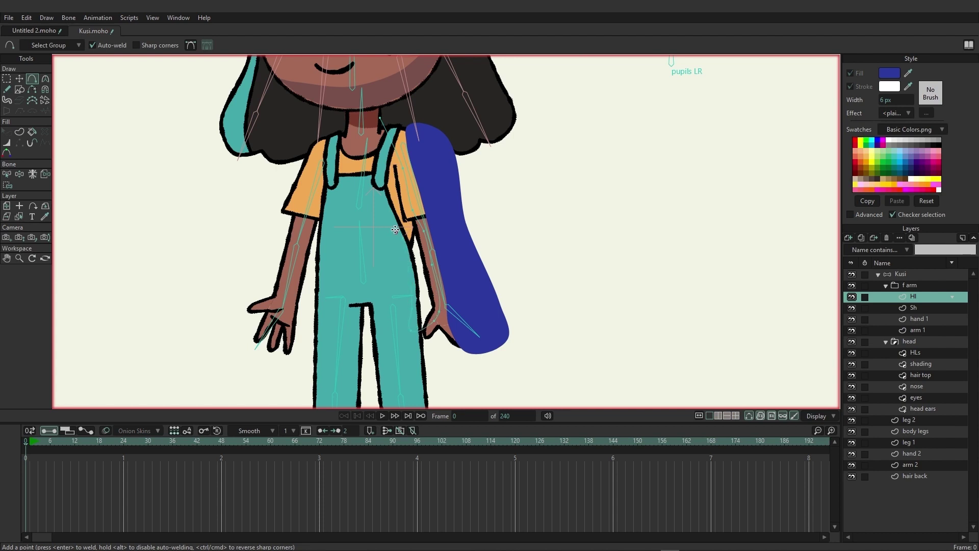
{"action": "left_click_drag", "start_coordinate": [376, 163], "coordinate": [383, 120]}
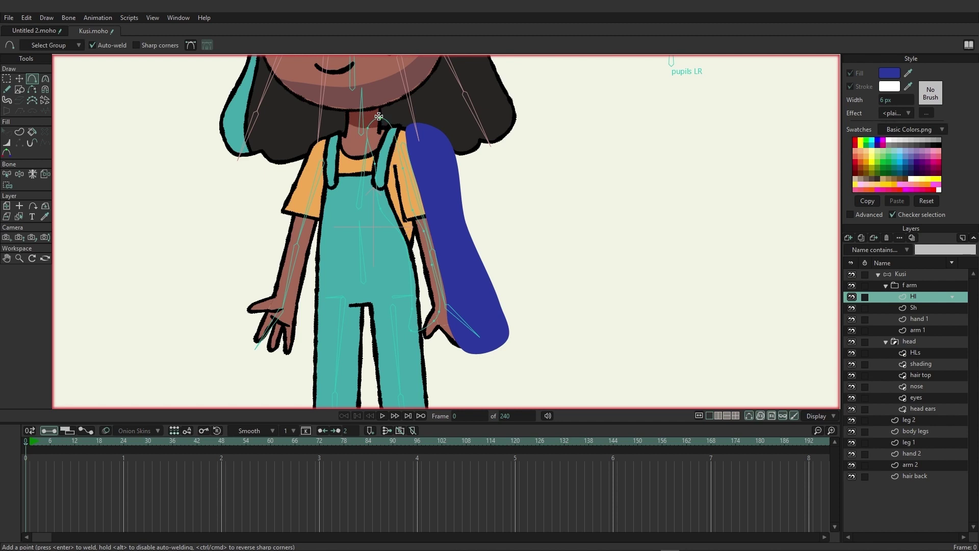
Step: Create a shape from the arm's highlight outline with a white fill and turn off its stroke
{"action": "left_click", "coordinate": [32, 132]}
{"action": "left_click", "coordinate": [20, 132]}
{"action": "left_click", "coordinate": [385, 153]}
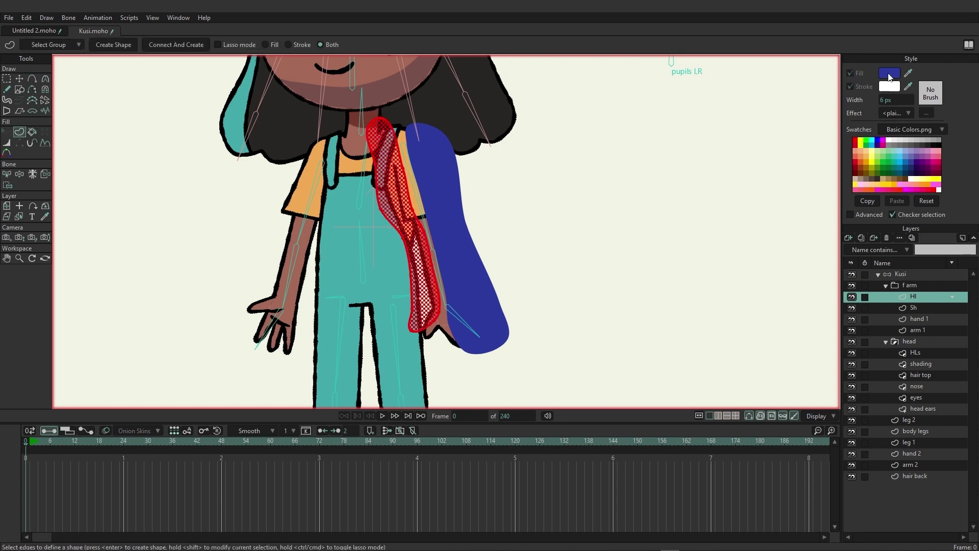
{"action": "left_click", "coordinate": [889, 73]}
{"action": "left_click", "coordinate": [390, 223]}
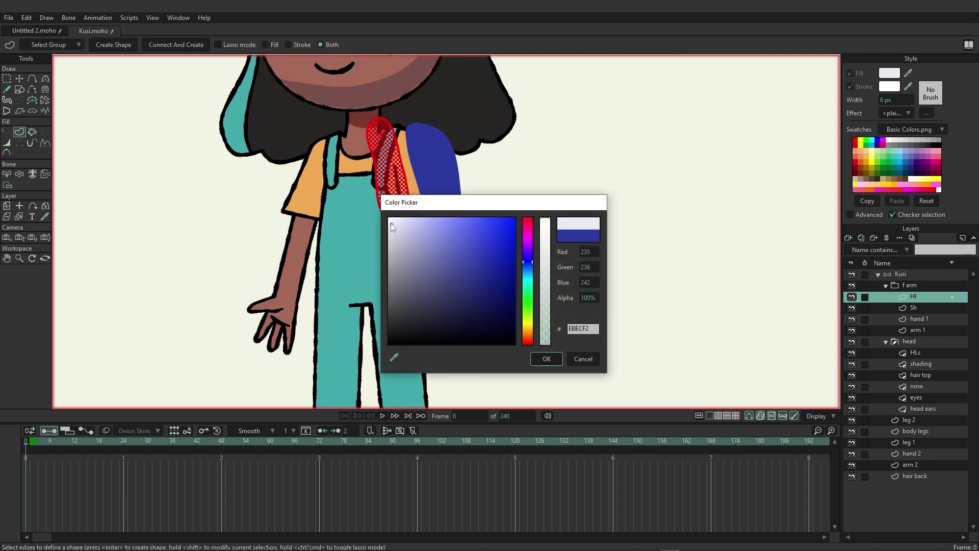
{"action": "left_click", "coordinate": [546, 358]}
{"action": "left_click", "coordinate": [110, 45]}
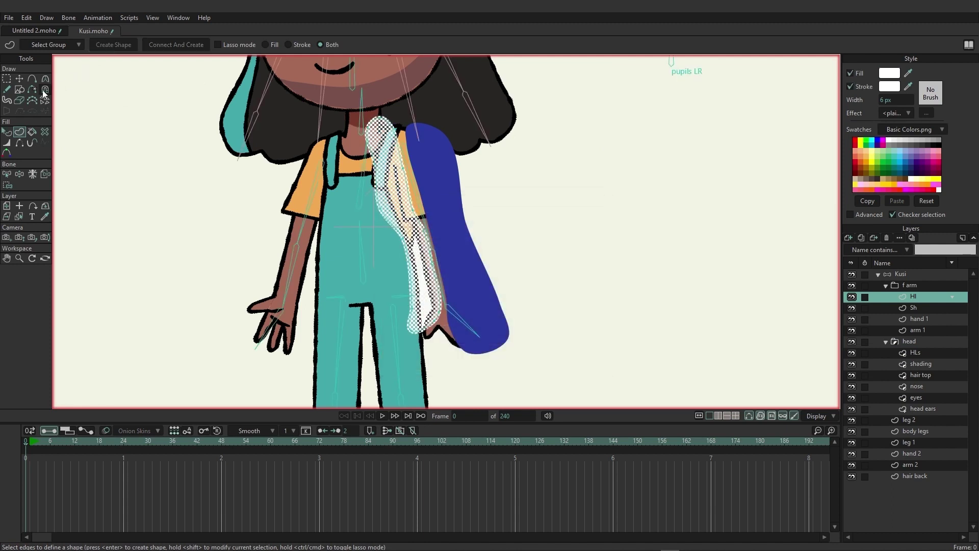
{"action": "left_click", "coordinate": [7, 131]}
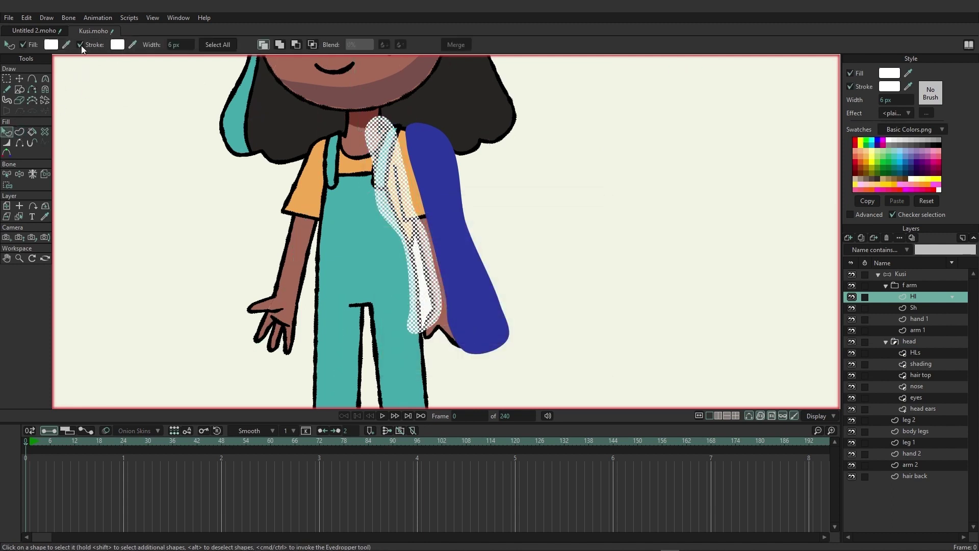
{"action": "left_click", "coordinate": [111, 197]}
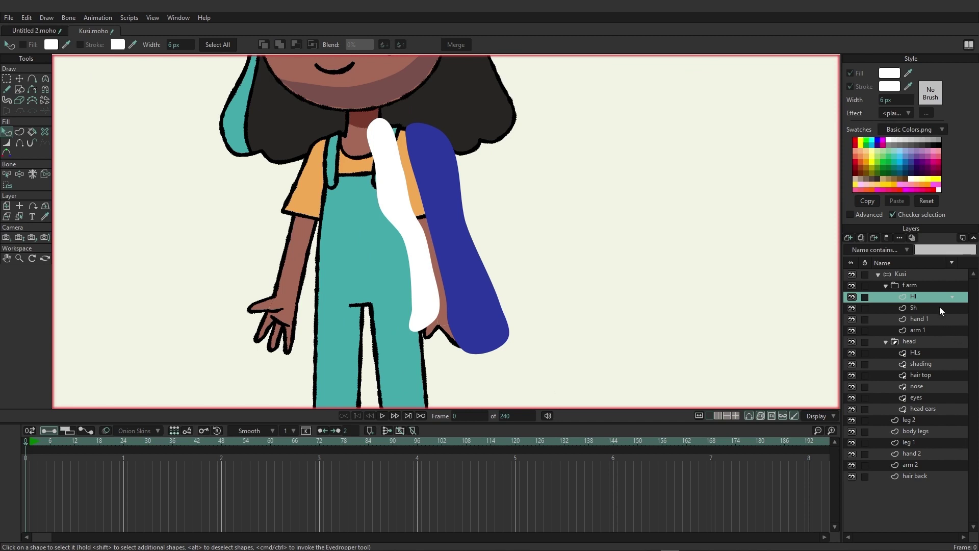
Step: Set the f arm group's mask to Hide all and apply it
{"action": "double_click", "coordinate": [898, 287]}
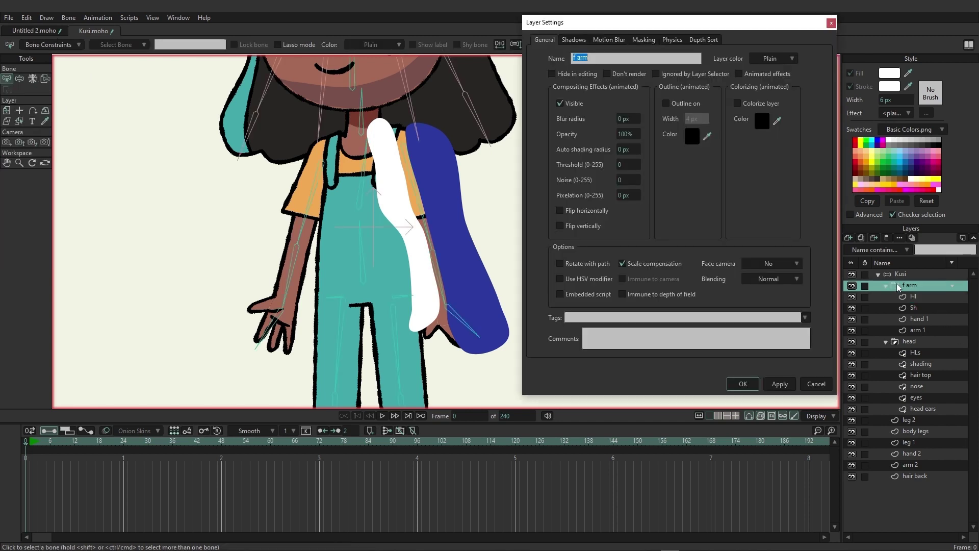
{"action": "left_click", "coordinate": [643, 39]}
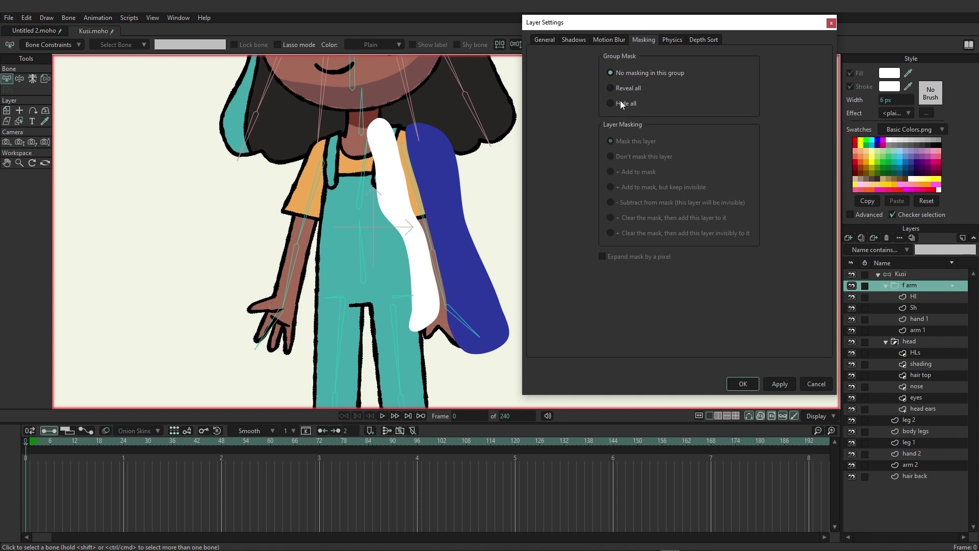
{"action": "left_click", "coordinate": [779, 383]}
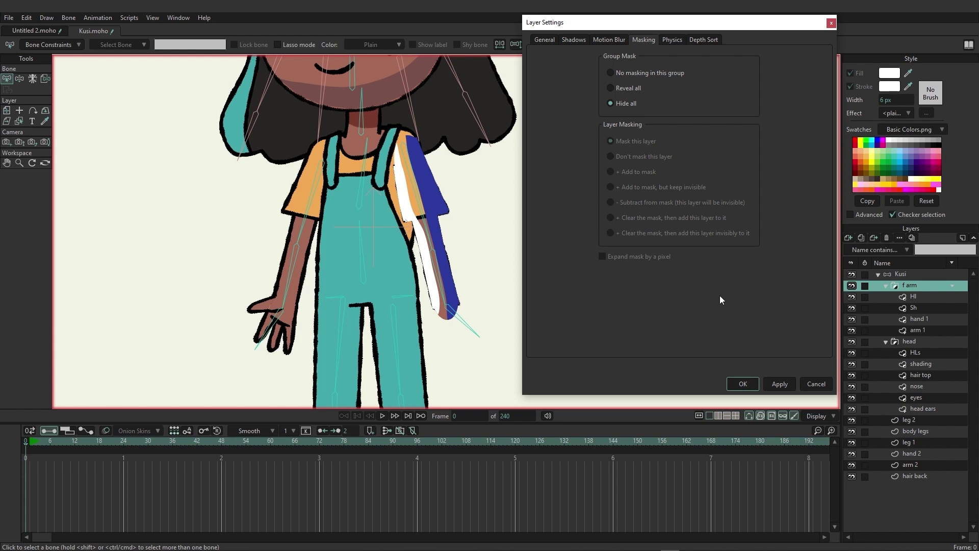
Step: Check the arm 1 layer's masking option and set the hand 1 layer to + Add to mask
{"action": "left_click", "coordinate": [926, 319]}
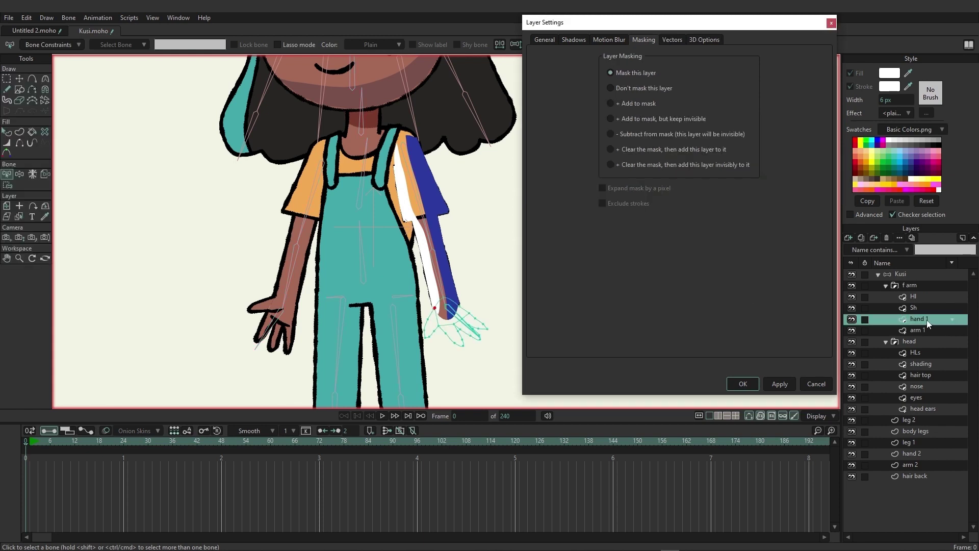
{"action": "left_click", "coordinate": [923, 329]}
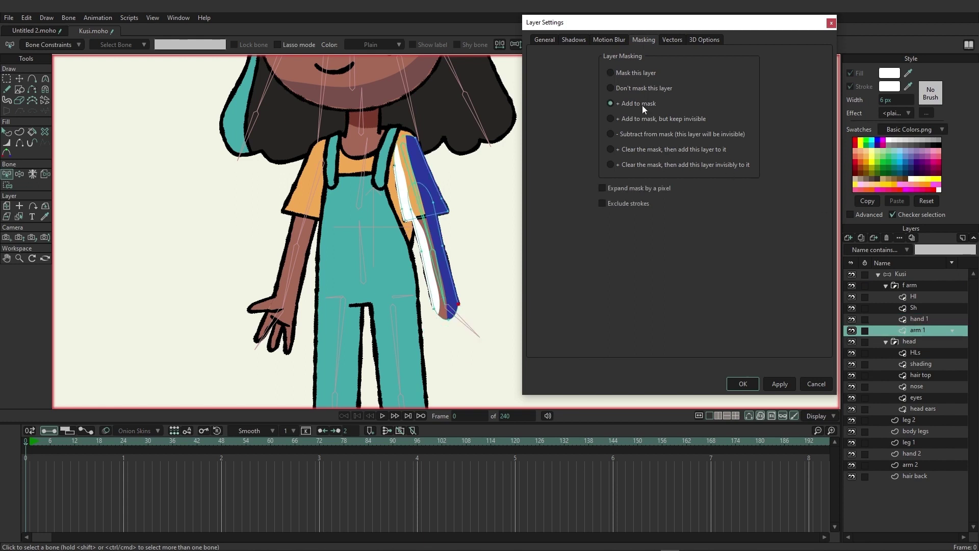
{"action": "left_click", "coordinate": [917, 322]}
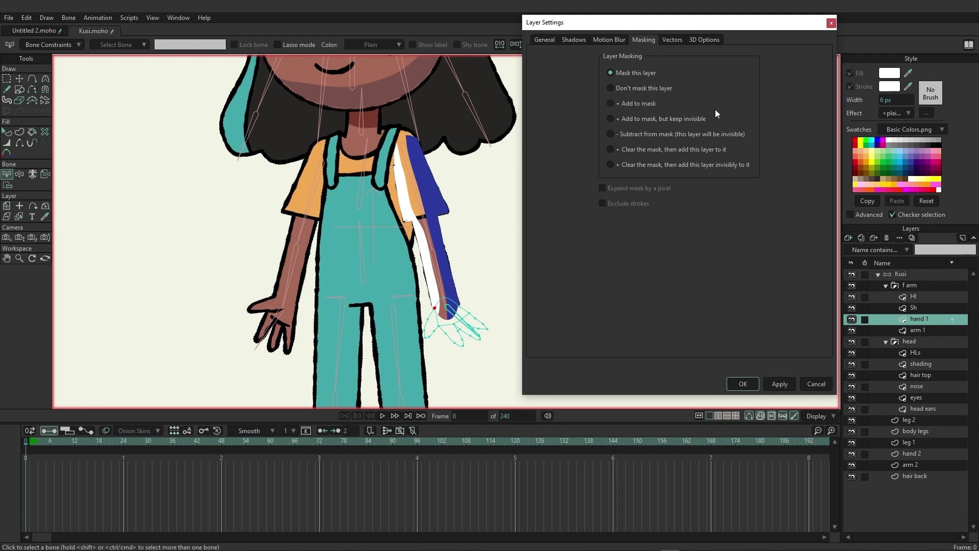
{"action": "left_click", "coordinate": [625, 105]}
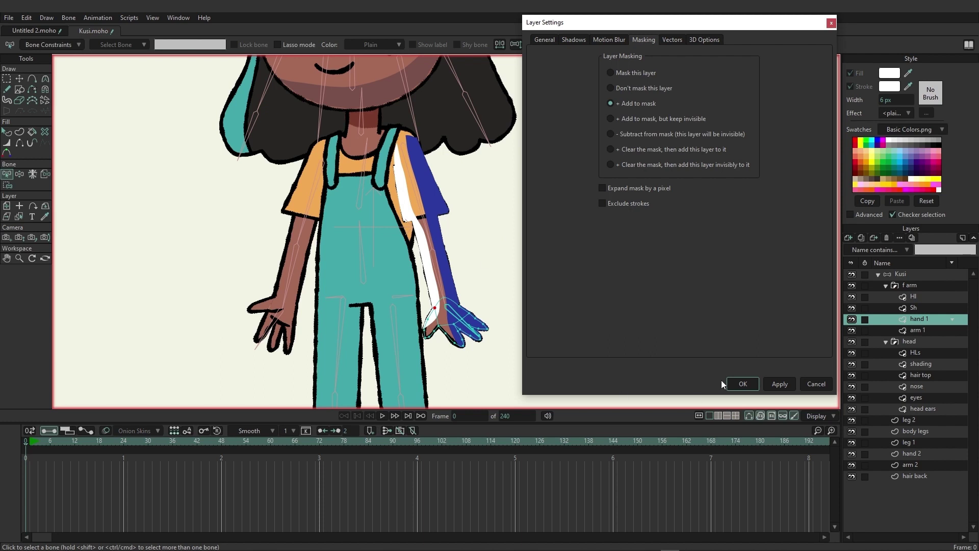
Step: Exclude strokes from the masks of the hand 1 and arm 1 layers
{"action": "left_click", "coordinate": [622, 203]}
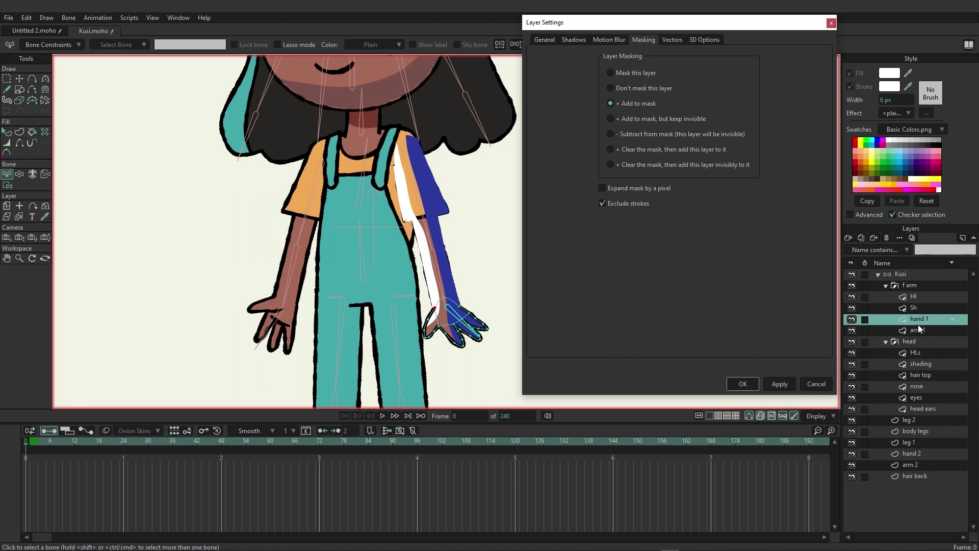
{"action": "left_click", "coordinate": [917, 330]}
{"action": "left_click", "coordinate": [631, 205]}
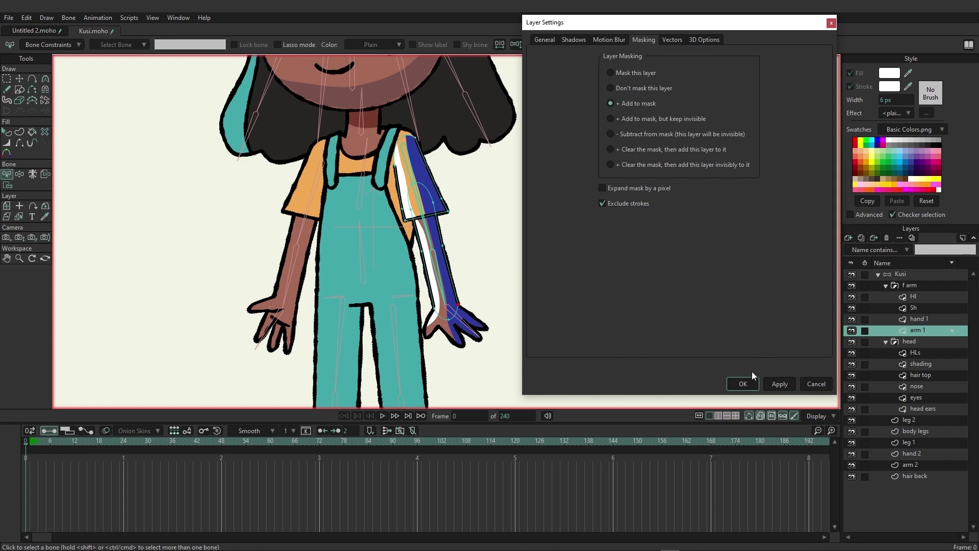
{"action": "left_click", "coordinate": [741, 388]}
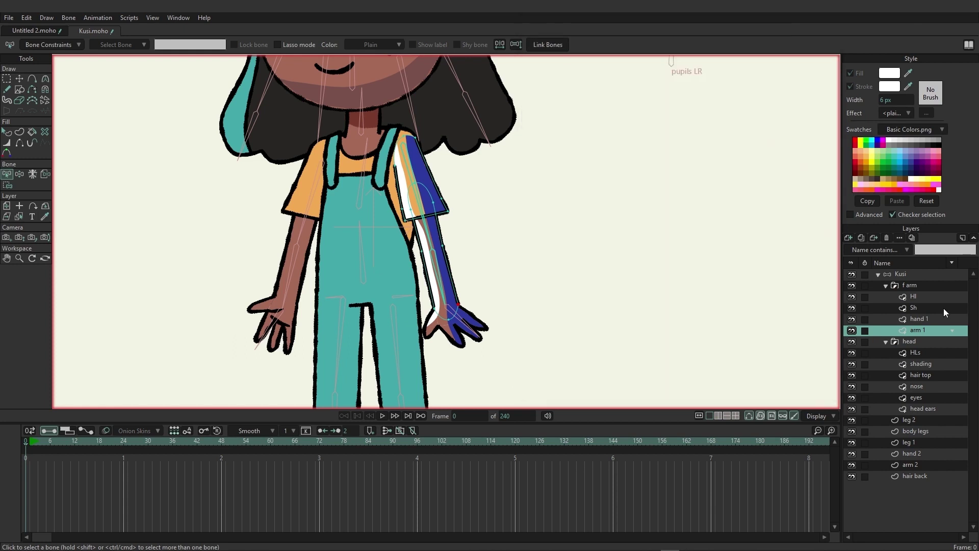
Step: Lower the Hl layer's opacity to about 20%, set its blending to Screen, and apply the settings
{"action": "left_click", "coordinate": [914, 297]}
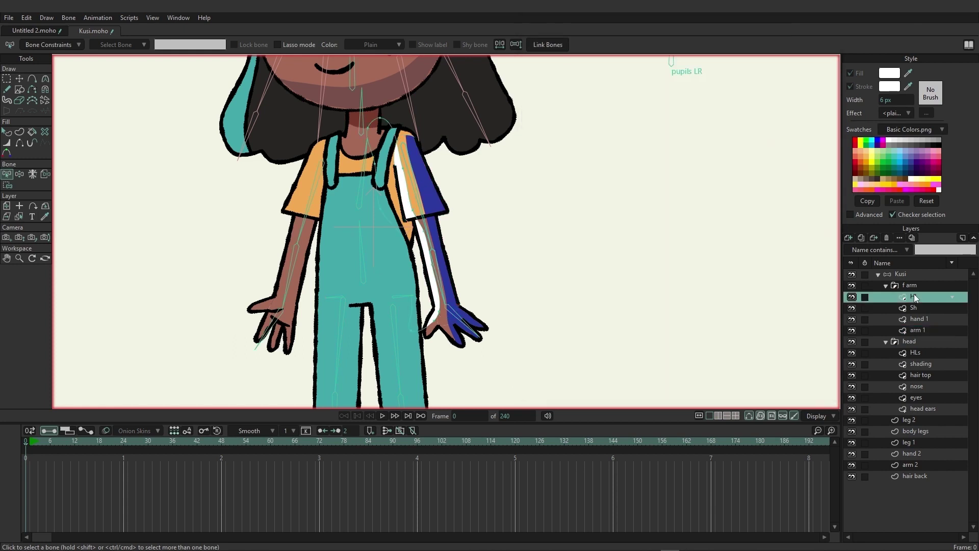
{"action": "double_click", "coordinate": [914, 296]}
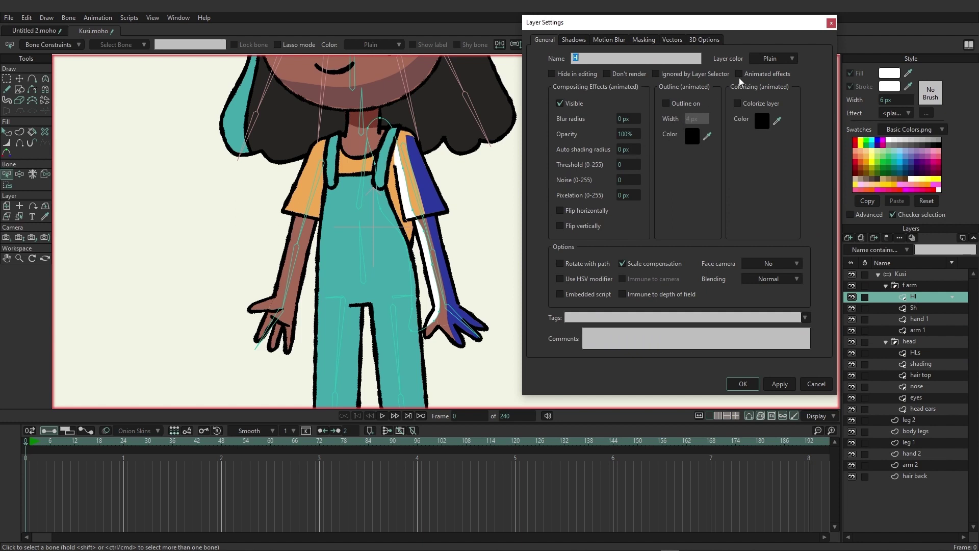
{"action": "left_click_drag", "start_coordinate": [599, 133], "coordinate": [244, 136]}
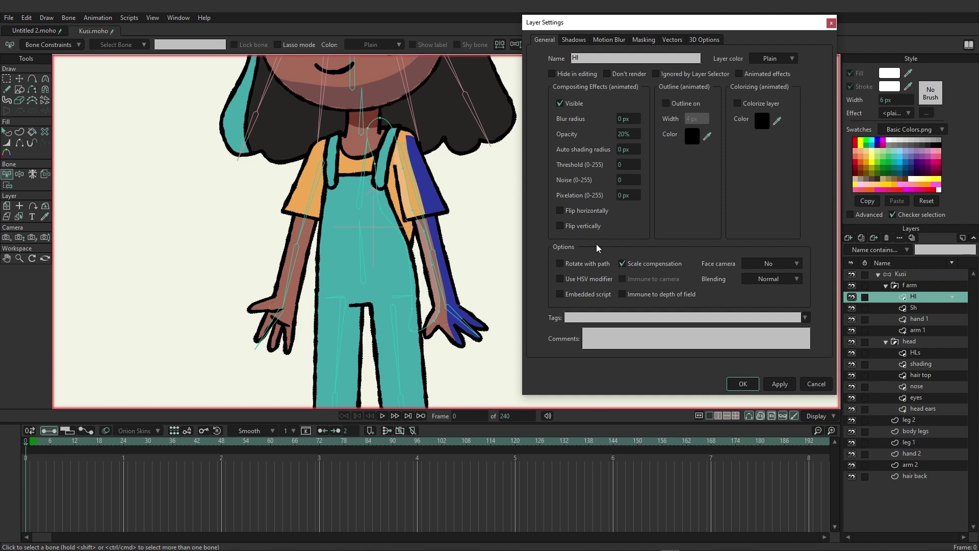
{"action": "left_click", "coordinate": [783, 281]}
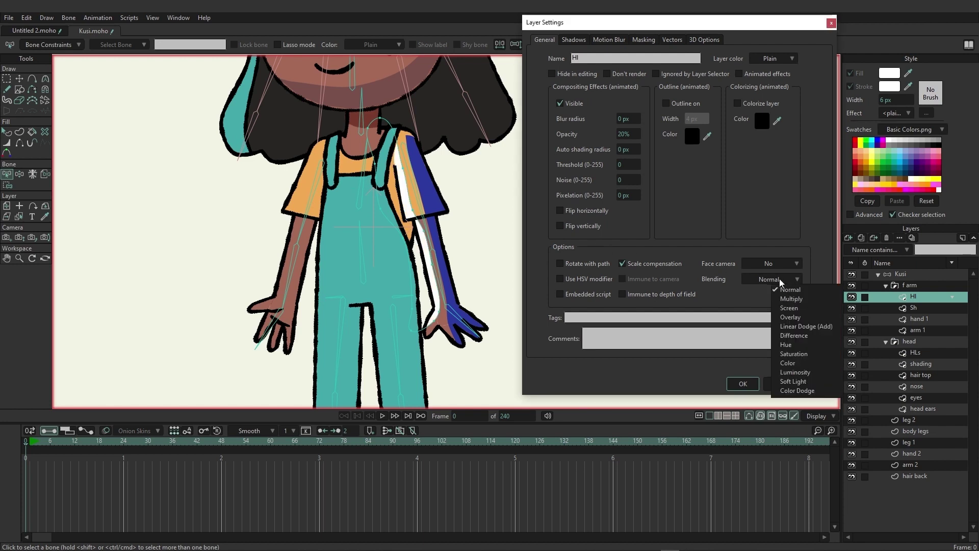
{"action": "left_click", "coordinate": [808, 308]}
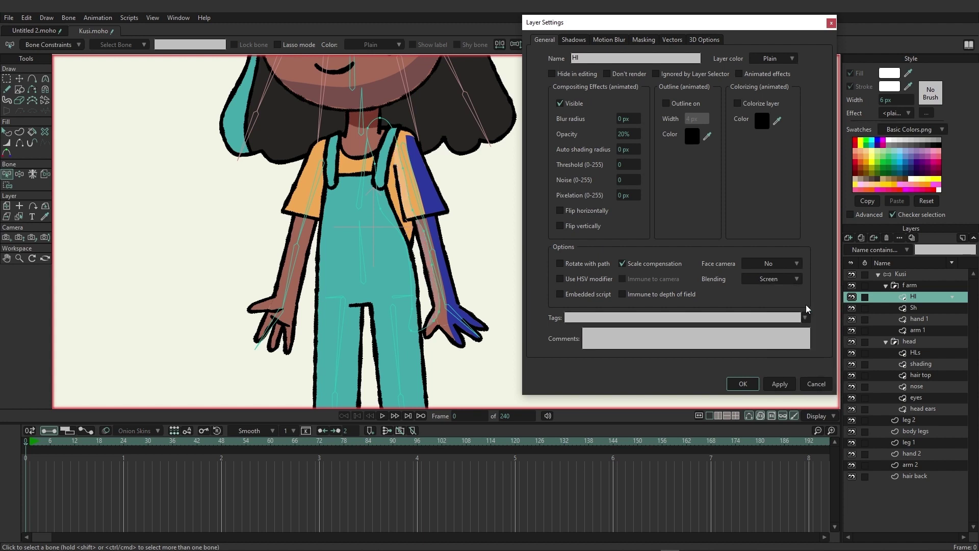
{"action": "mouse_move", "coordinate": [627, 134]}
{"action": "left_mouse_down"}
{"action": "mouse_move", "coordinate": [663, 131]}
{"action": "mouse_move", "coordinate": [646, 134]}
{"action": "left_mouse_up"}
{"action": "left_click", "coordinate": [779, 383]}
Step: Try Overlay blending on the Sh layer, settle on Multiply, and lower its opacity to 28%
{"action": "left_click", "coordinate": [923, 307]}
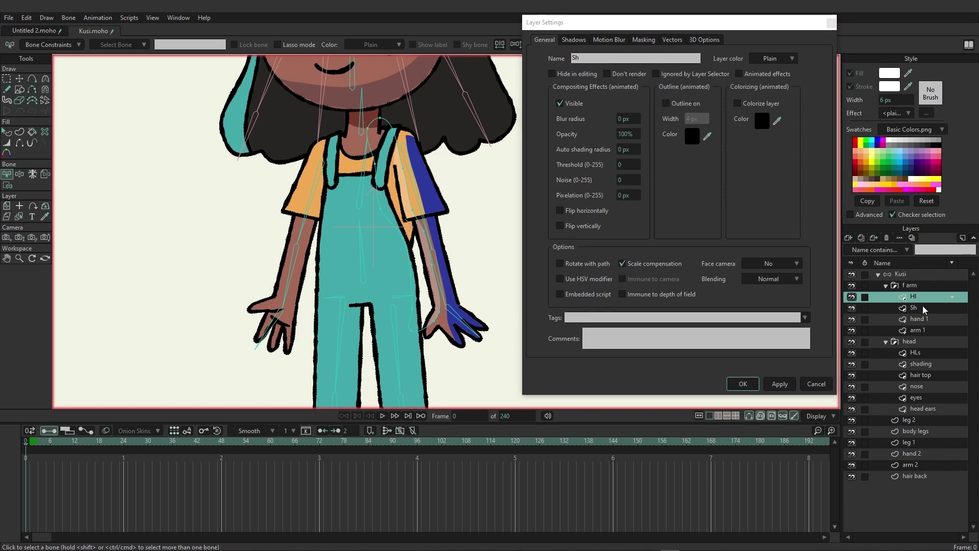
{"action": "left_click", "coordinate": [794, 280]}
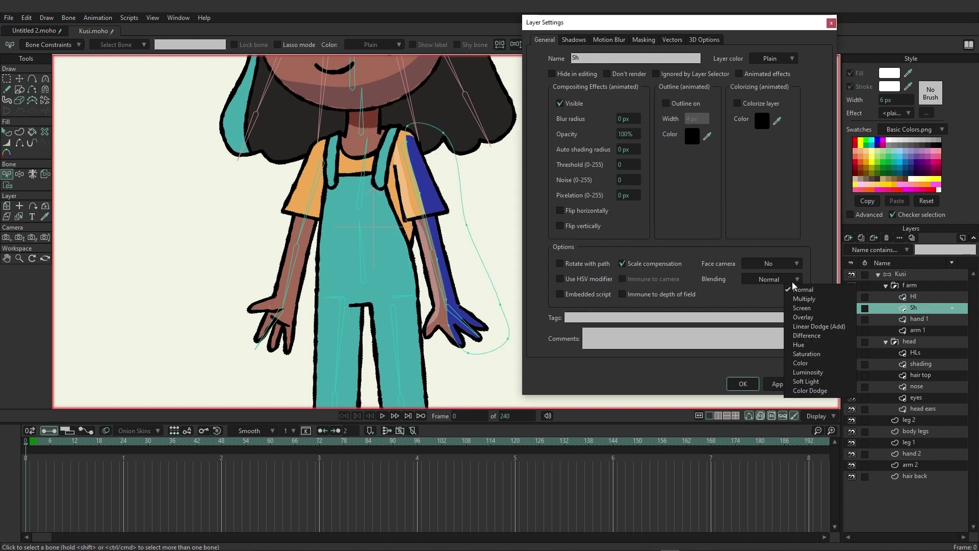
{"action": "left_click", "coordinate": [821, 318]}
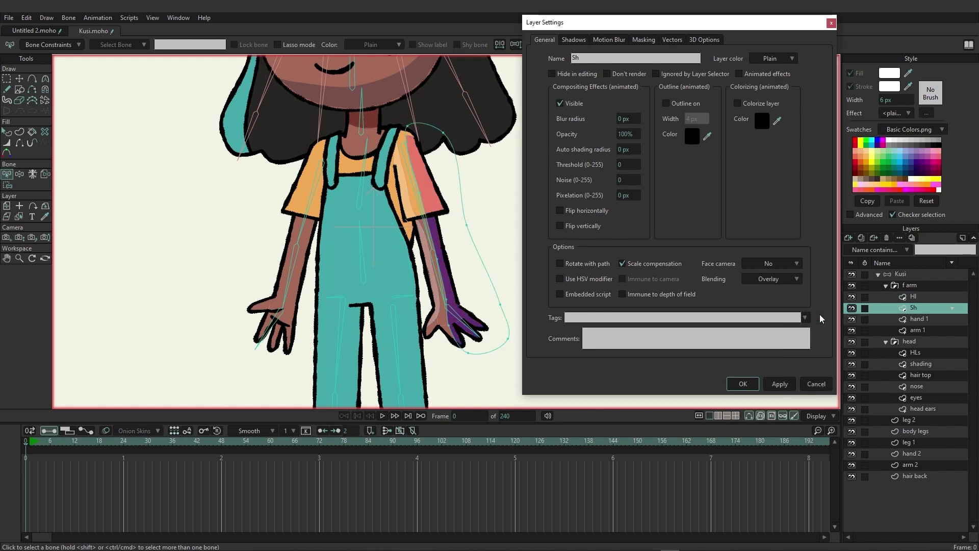
{"action": "left_click", "coordinate": [791, 281]}
{"action": "left_click", "coordinate": [803, 298]}
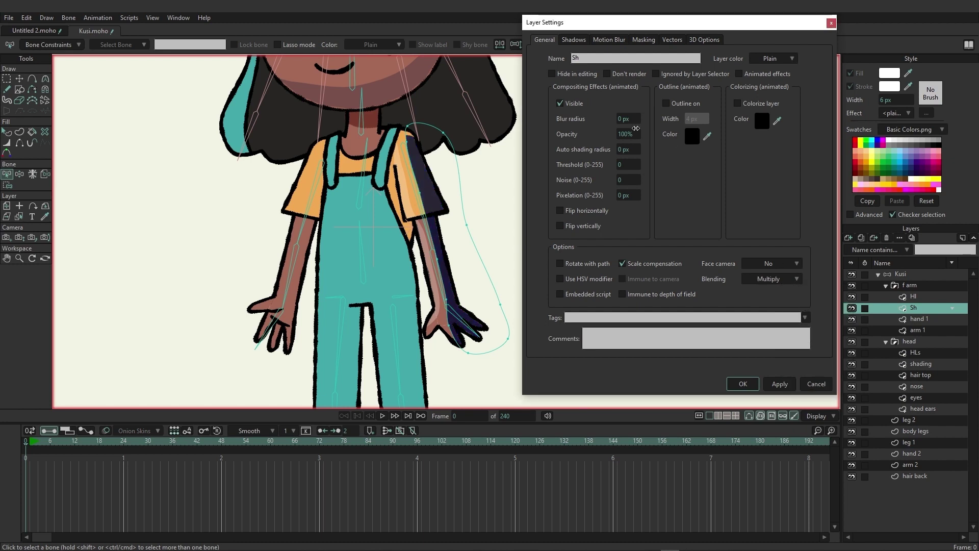
{"action": "left_click_drag", "start_coordinate": [635, 131], "coordinate": [300, 134]}
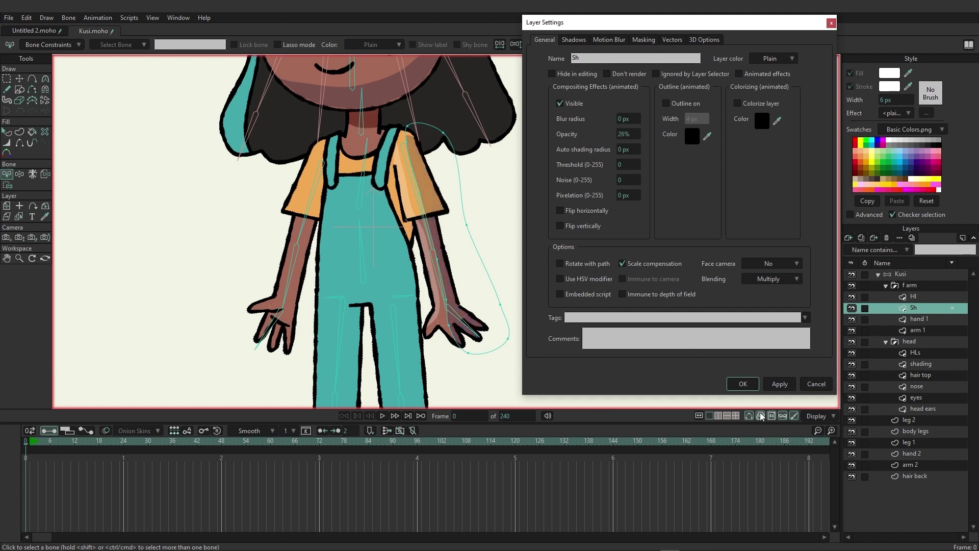
{"action": "left_click", "coordinate": [743, 384]}
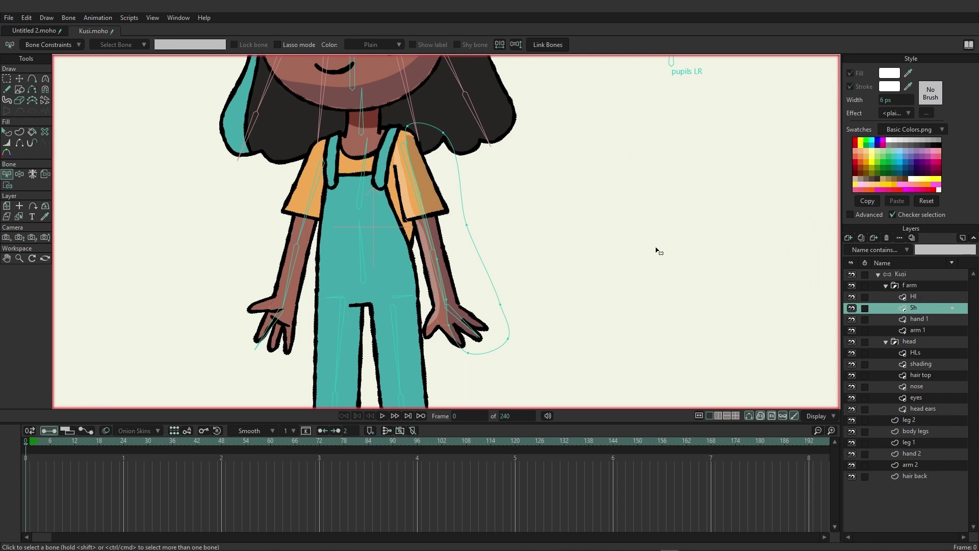
Step: Render a preview of the current frame to check the character's shading and highlights, and close it
{"action": "key", "text": "ctrl+r"}
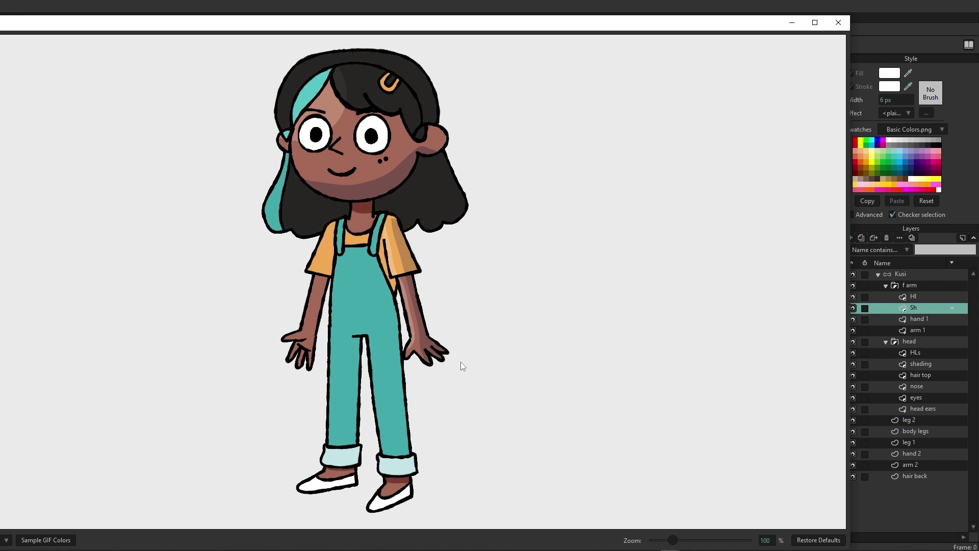
{"action": "left_click", "coordinate": [838, 22]}
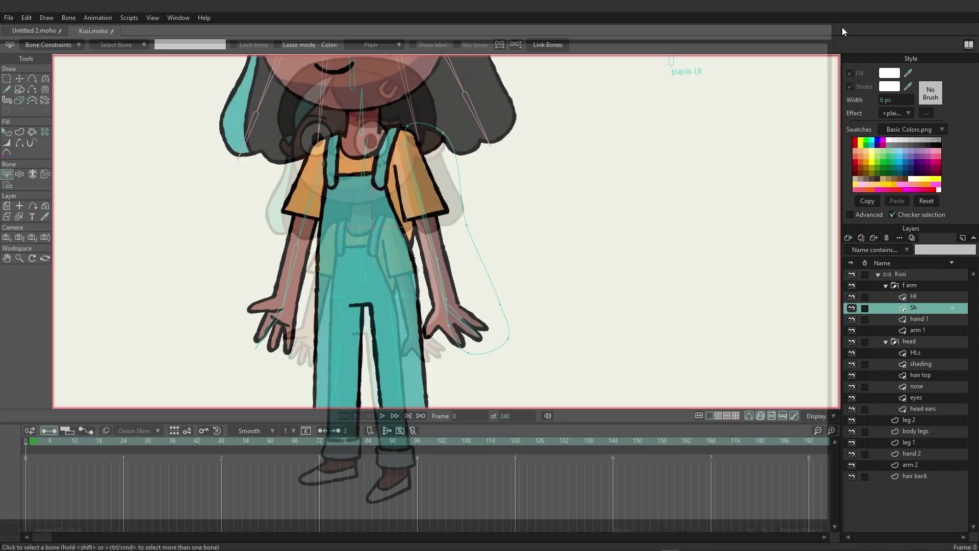